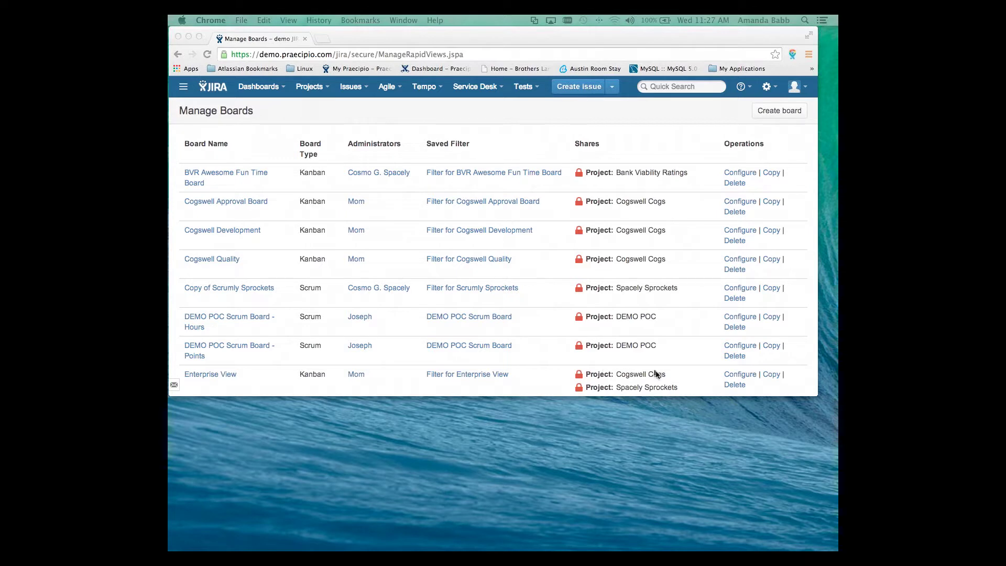
# Start a new Scrum board based on an existing project and continue to its naming form.
pyautogui.moveTo(716, 33); pyautogui.dragTo(721, 34)
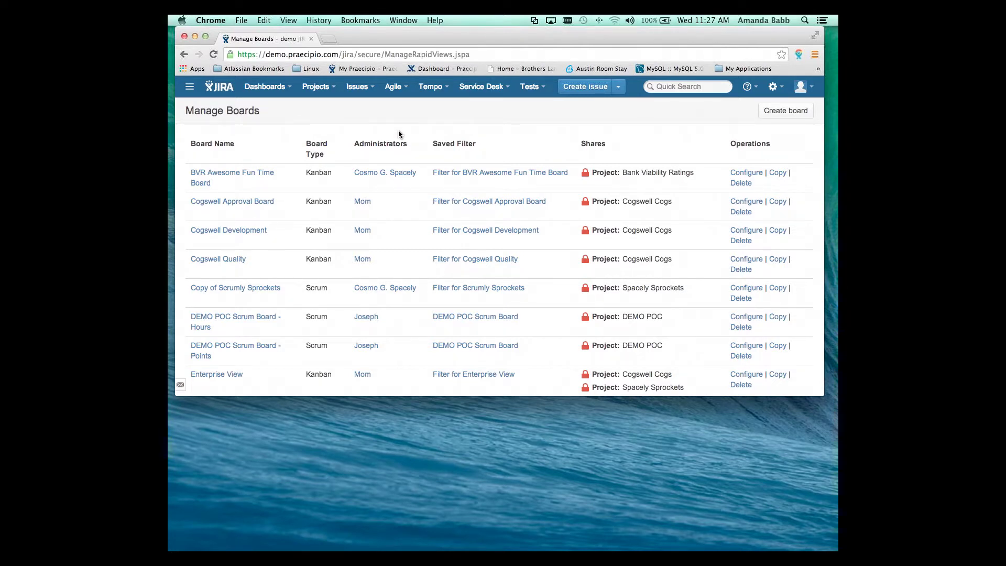
pyautogui.click(788, 112)
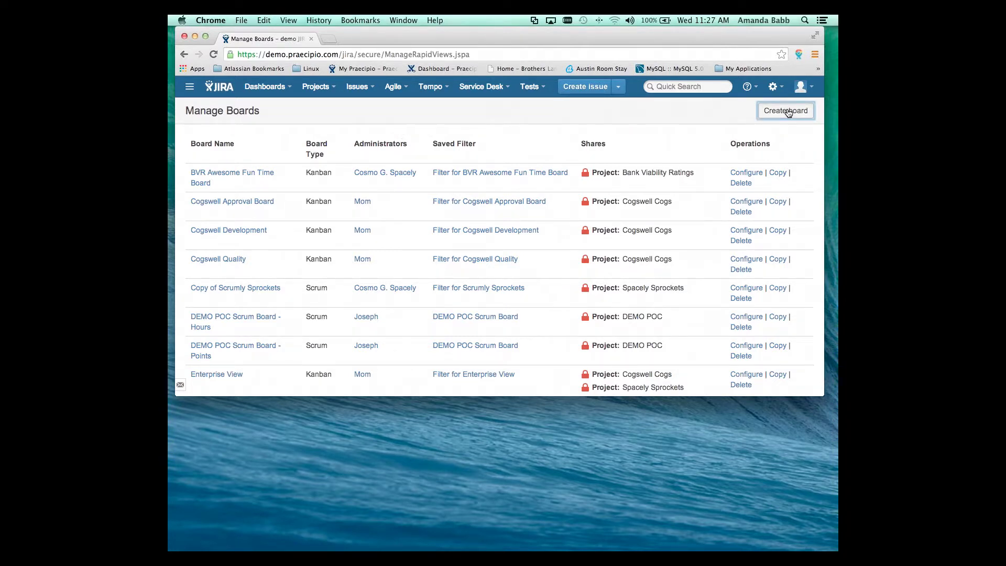
pyautogui.click(354, 260)
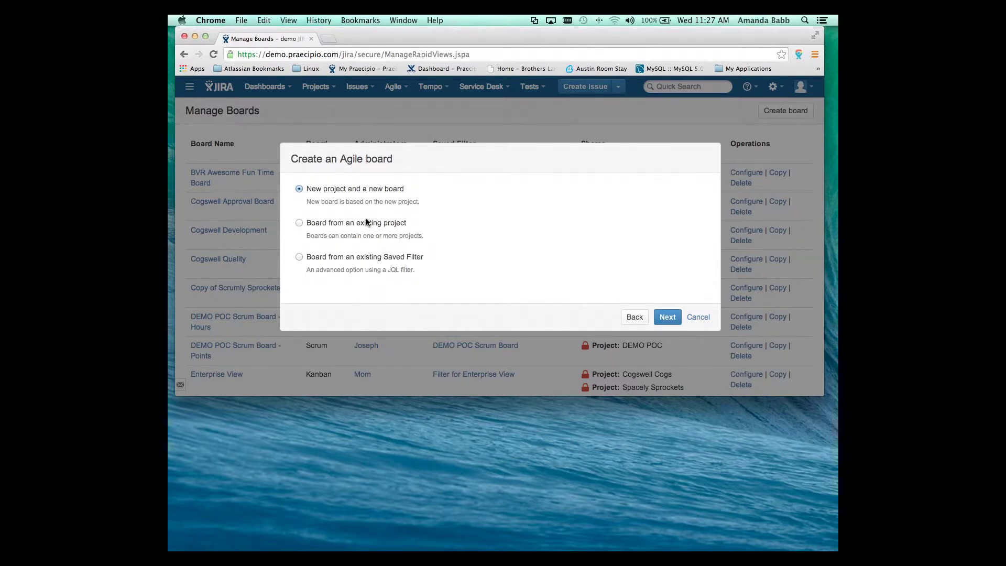
pyautogui.click(333, 225)
pyautogui.click(669, 322)
pyautogui.click(668, 318)
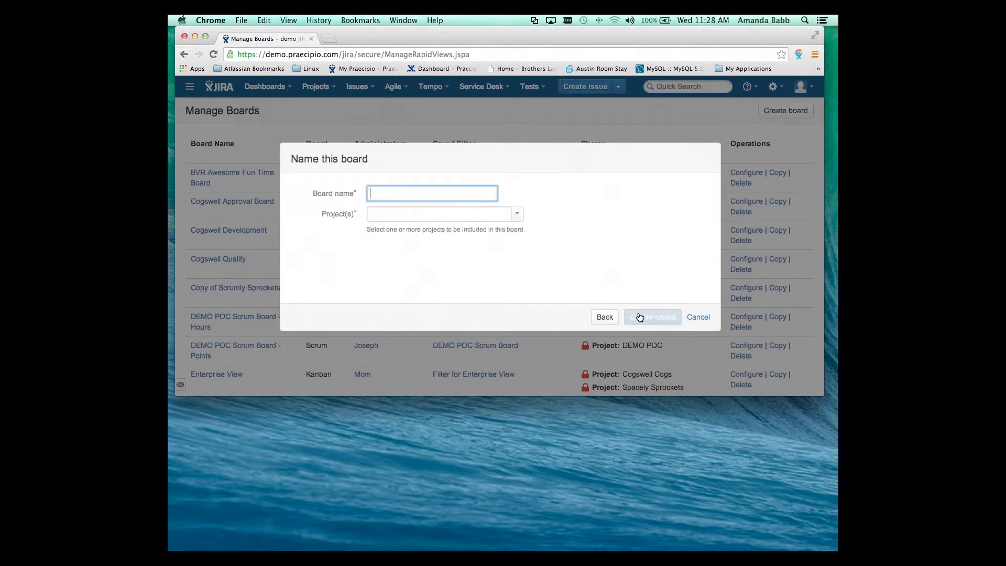
# Name the board "Change Control Board Scrum Board", assign it the Standard Agile Demo (SAD) project and create it.
pyautogui.write('Change Control Board Scrum Board')
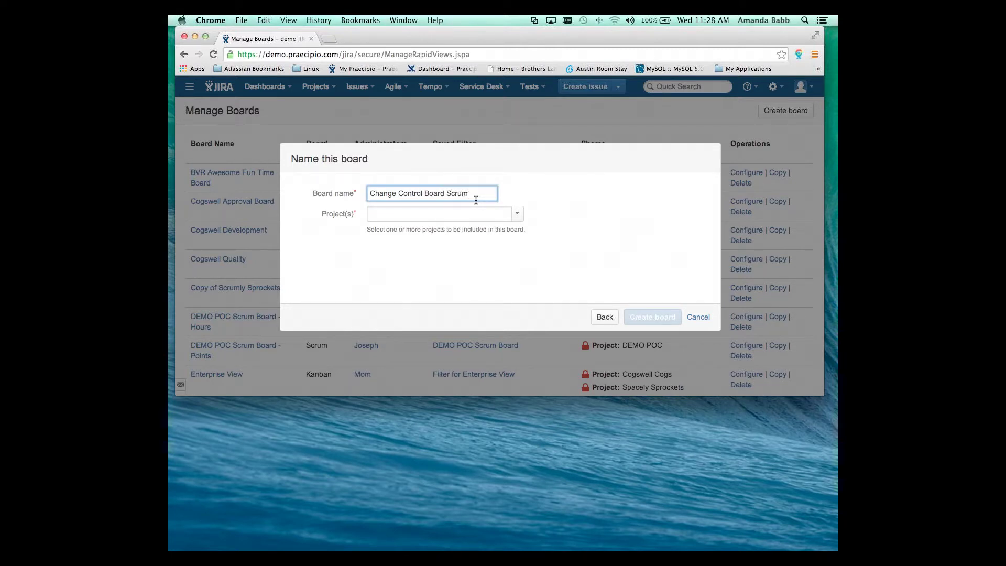
pyautogui.press('Tab')
pyautogui.write('S')
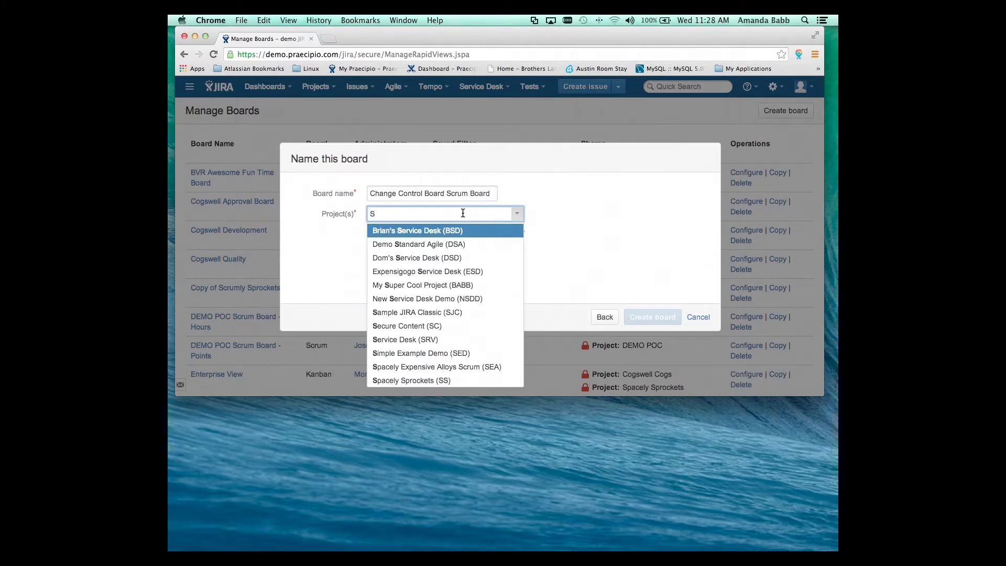
pyautogui.write('A')
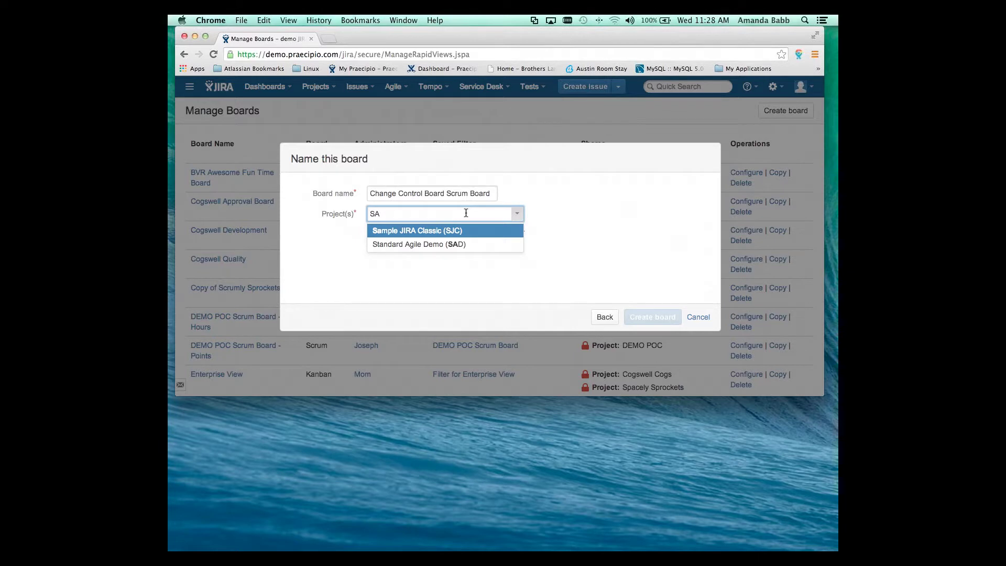
pyautogui.click(419, 245)
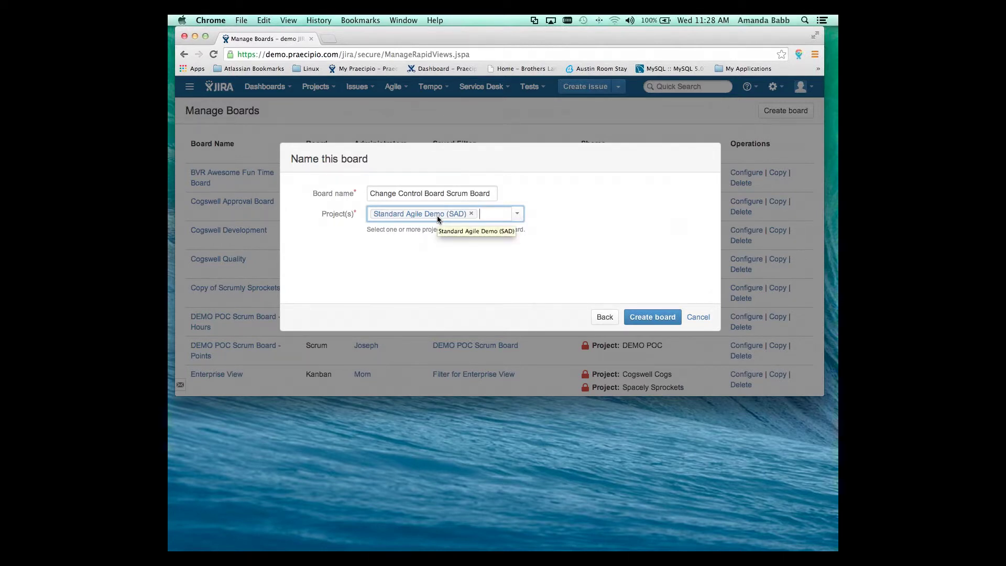
pyautogui.click(649, 317)
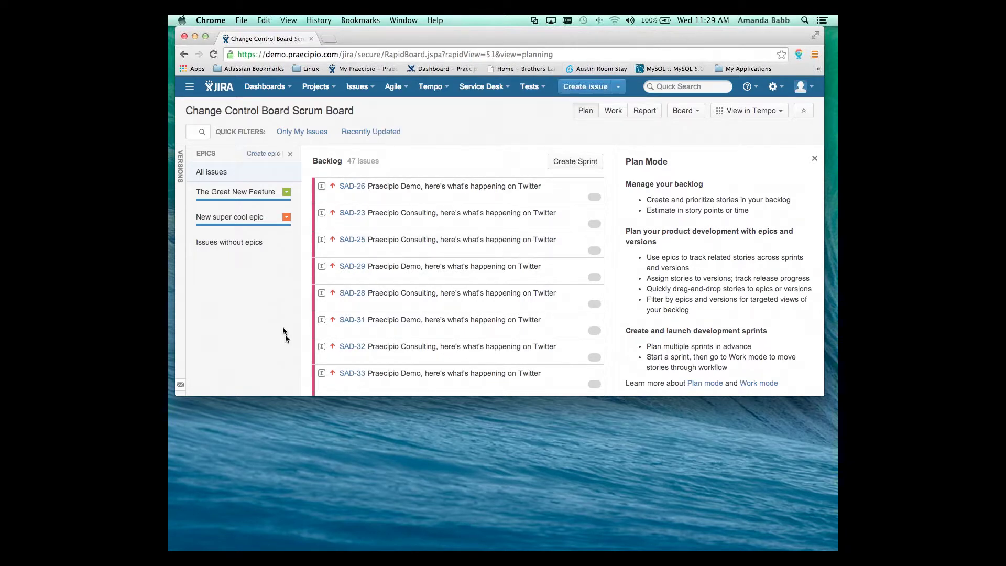
# Enlarge the browser window and look through the new board's whole backlog of issues.
pyautogui.click(206, 37)
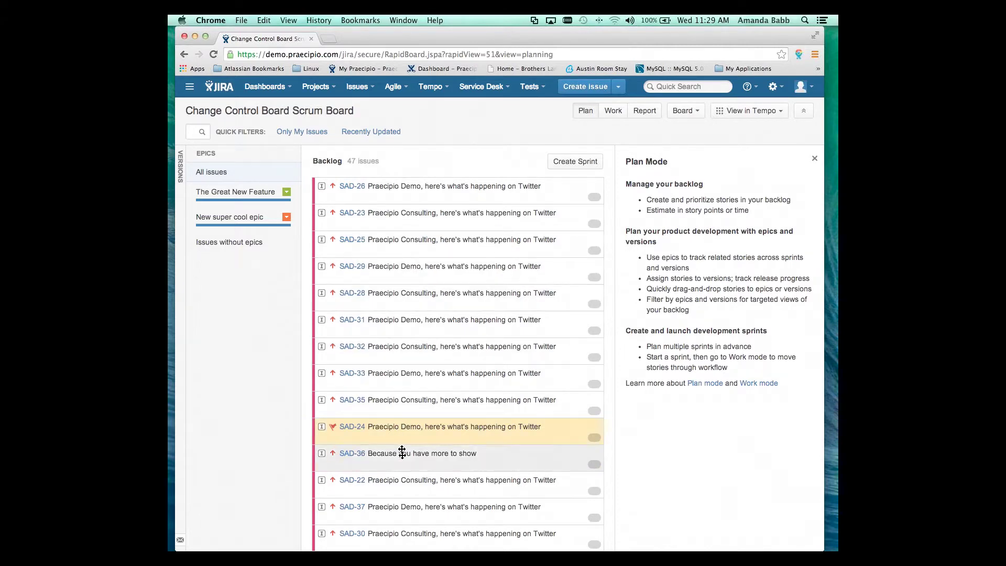
pyautogui.scroll(-10, 401, 486)
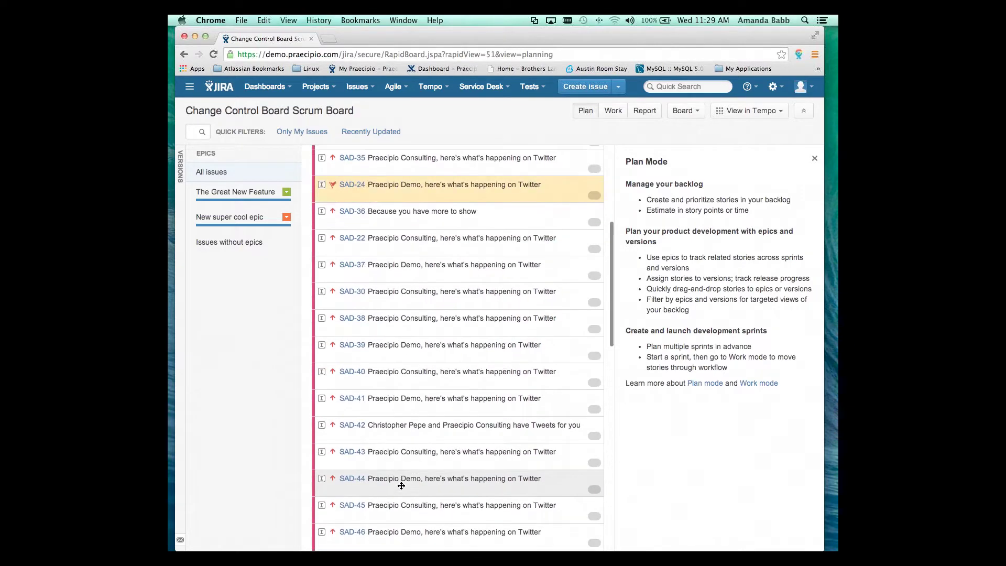
pyautogui.scroll(-10, 401, 486)
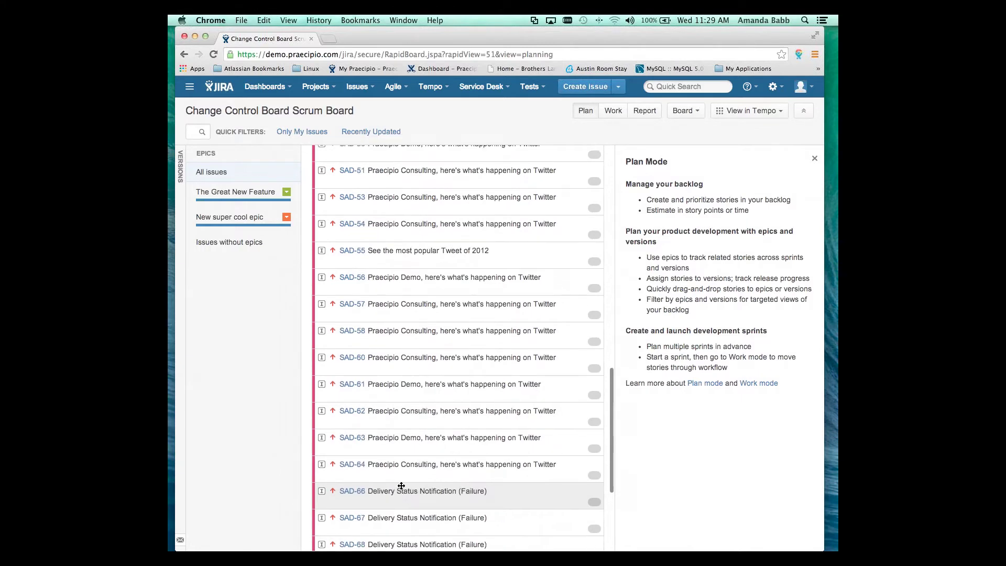
pyautogui.scroll(-1, 401, 486)
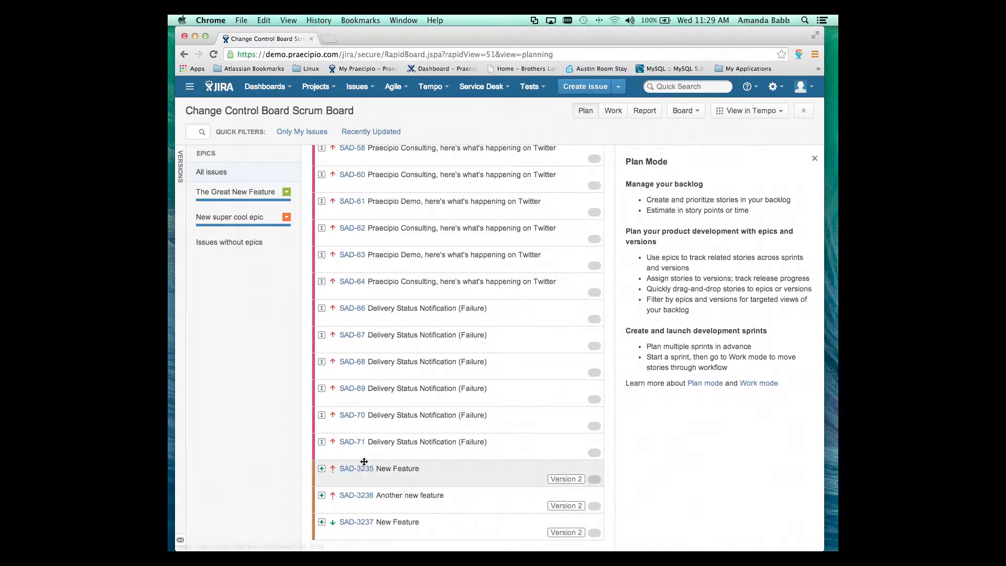
pyautogui.scroll(5, 398, 377)
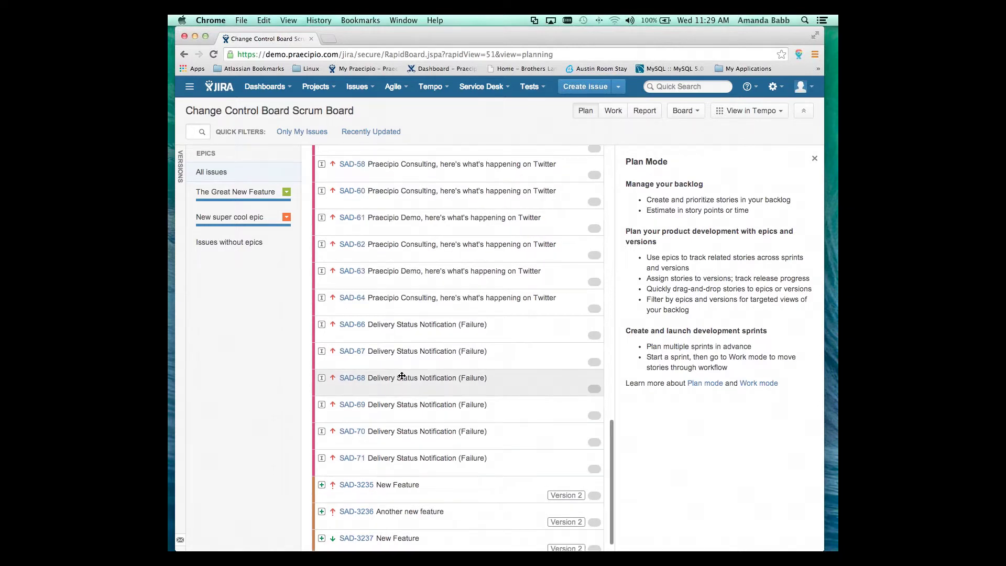
pyautogui.scroll(7, 378, 253)
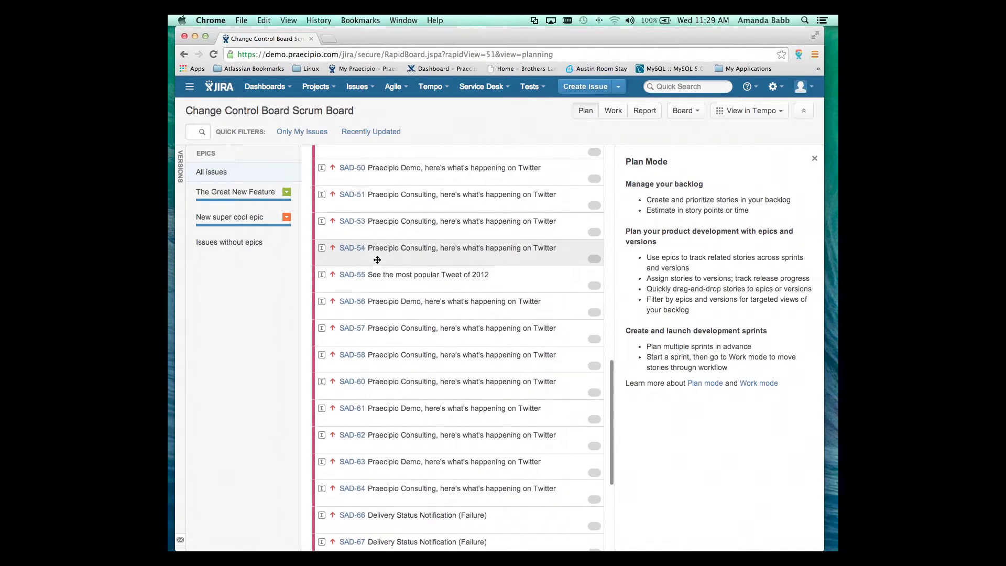
pyautogui.scroll(10, 377, 260)
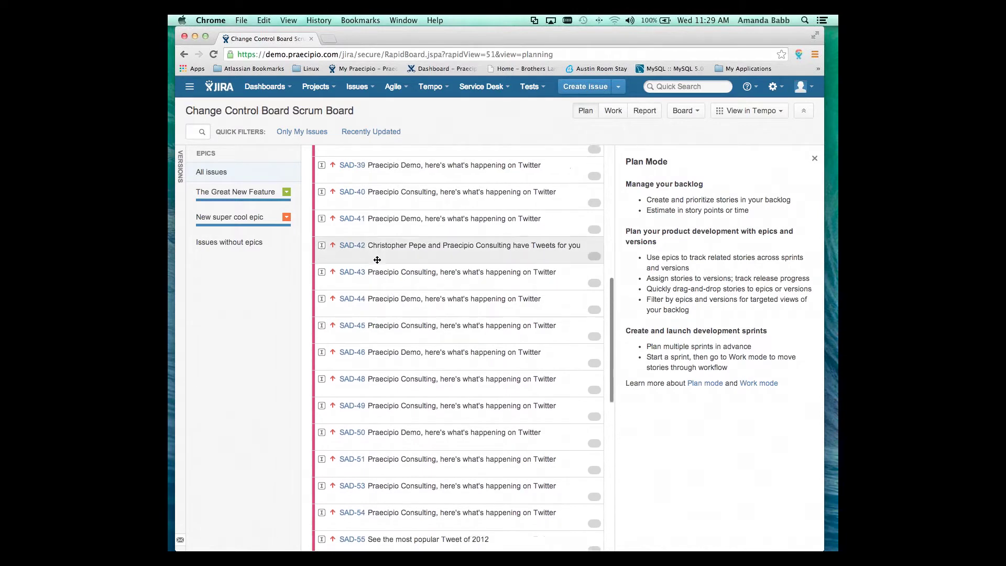
pyautogui.scroll(5, 377, 260)
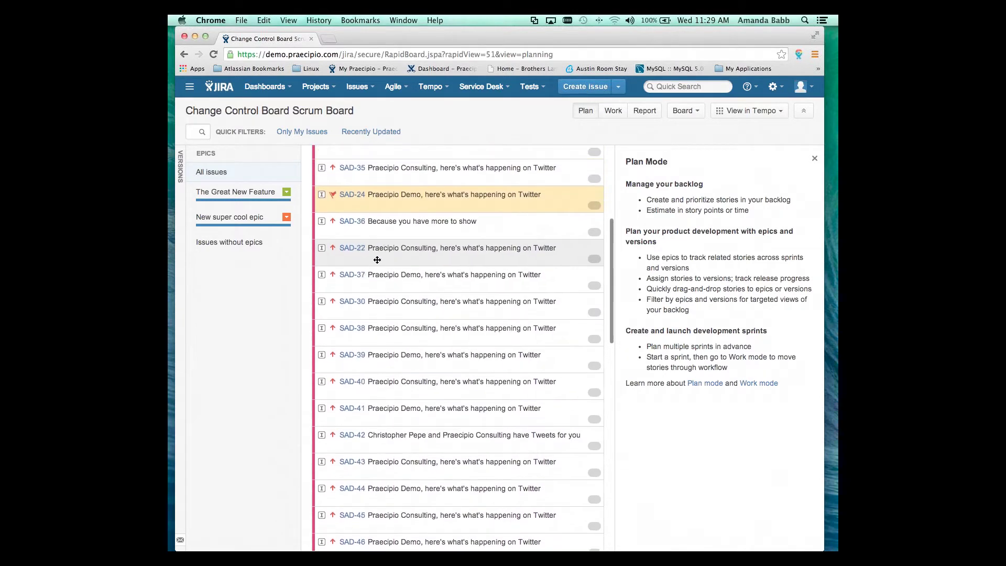
# Move the flagged issue SAD-24 to the top of the backlog.
pyautogui.scroll(4, 393, 231)
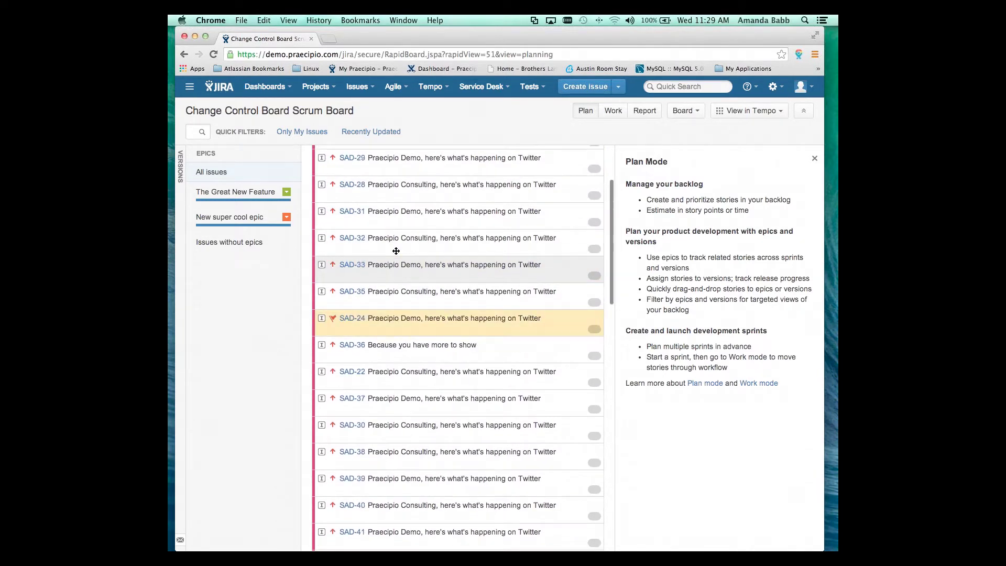
pyautogui.moveTo(386, 241); pyautogui.dragTo(355, 157)
pyautogui.scroll(3, 400, 195)
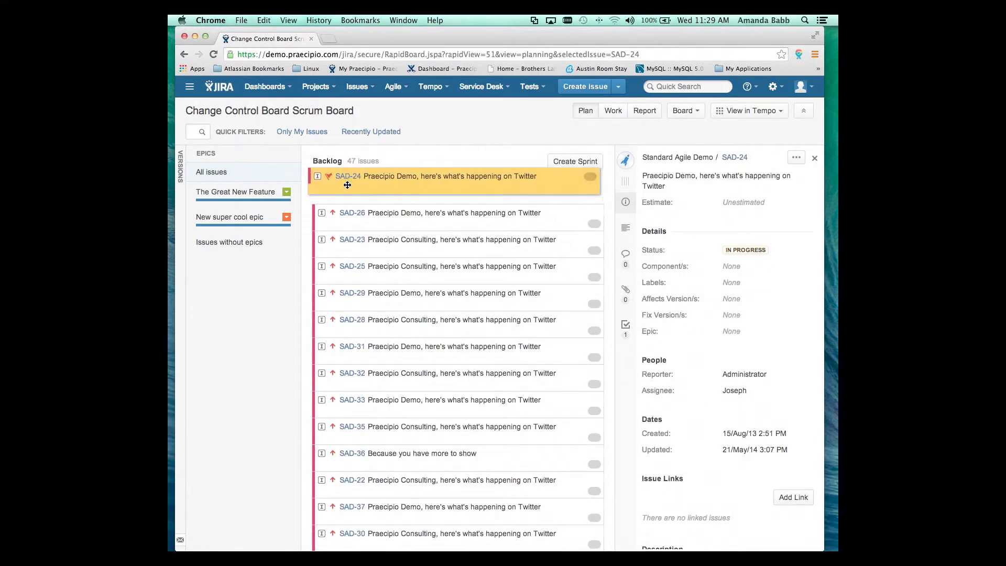
# Rank the feature issues SAD-3237, SAD-3235 and SAD-3236, in that order, directly below SAD-24 in the backlog.
pyautogui.scroll(-3, 484, 356)
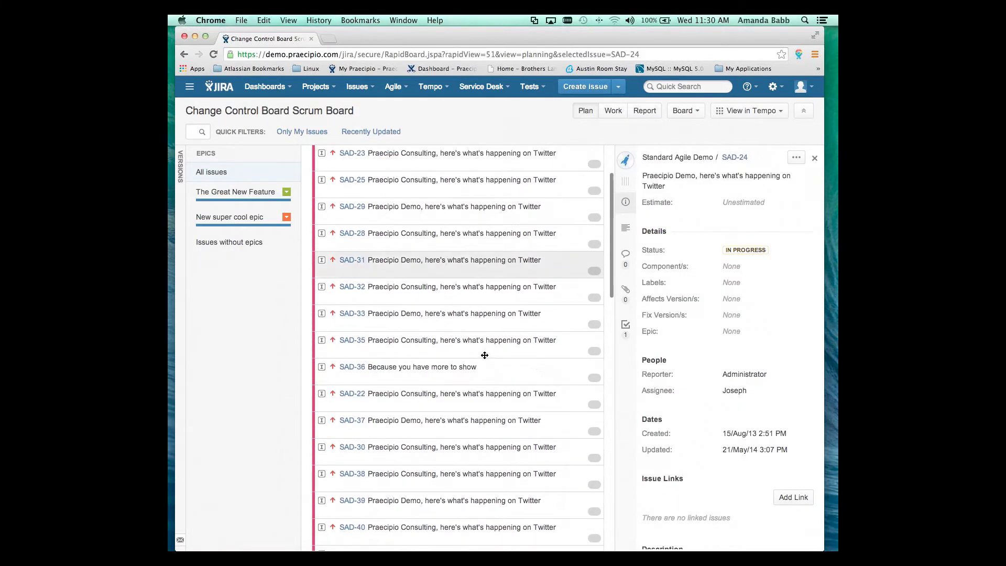
pyautogui.moveTo(390, 219); pyautogui.dragTo(416, 214)
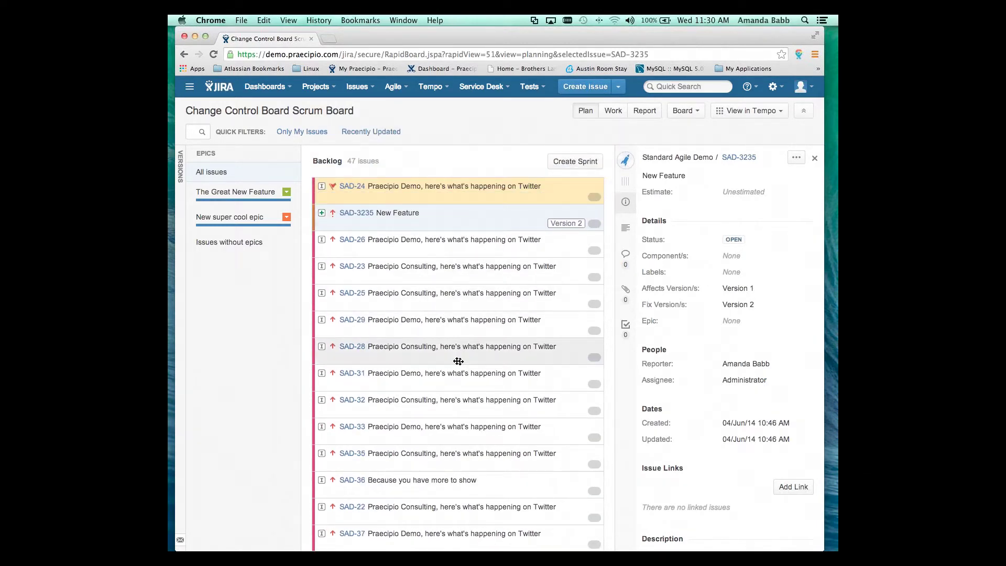
pyautogui.scroll(-15, 425, 487)
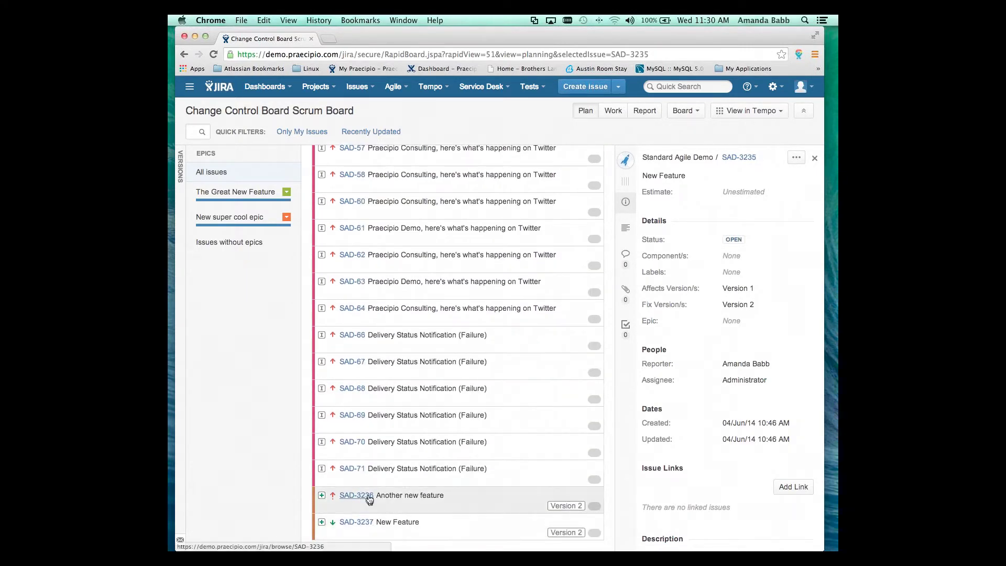
pyautogui.moveTo(360, 497); pyautogui.dragTo(369, 207)
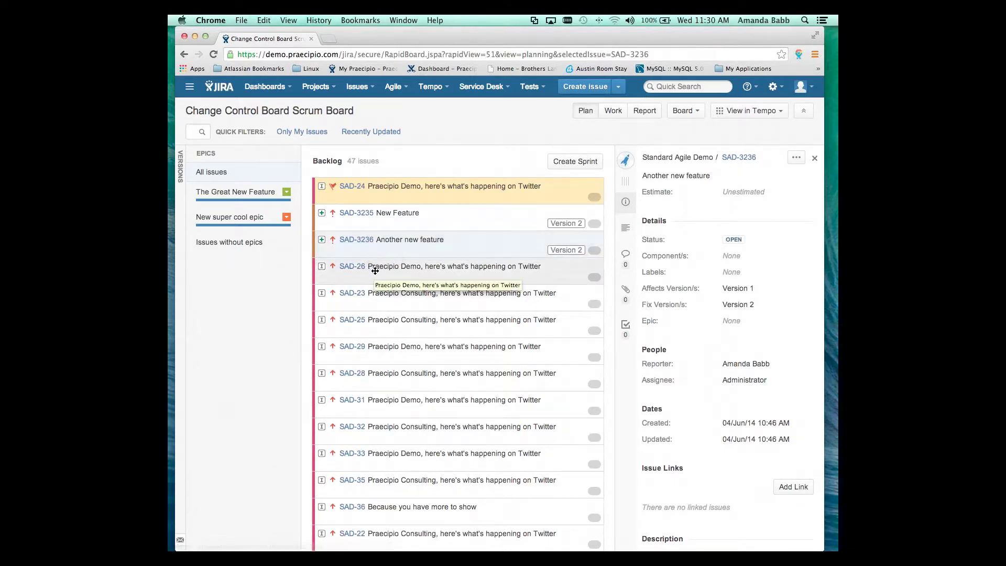
pyautogui.scroll(-12, 374, 265)
pyautogui.moveTo(376, 270); pyautogui.dragTo(376, 216)
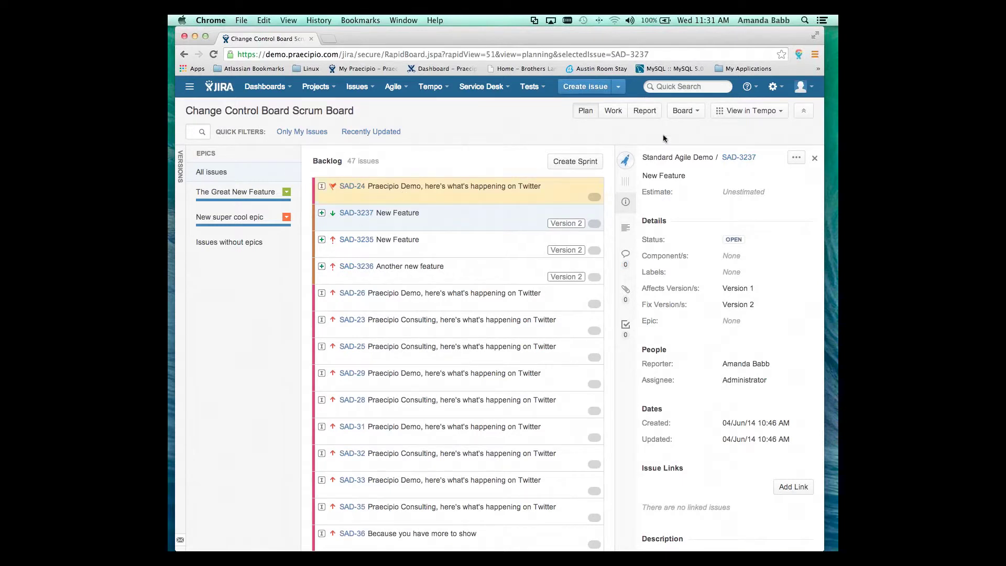
# Create a sprint and extend it over the top four backlog issues, SAD-24, SAD-3237, SAD-3235 and SAD-3236.
pyautogui.click(571, 165)
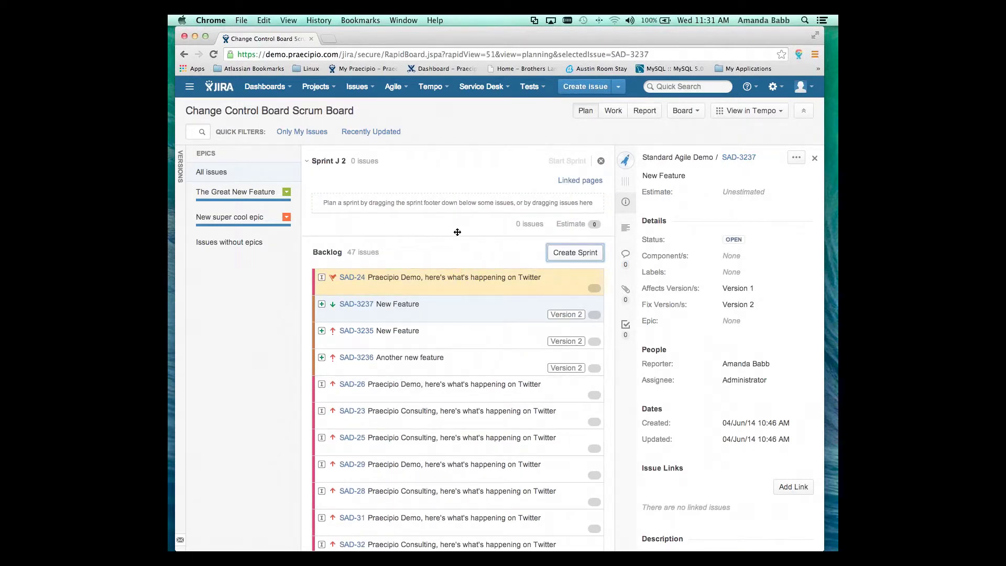
pyautogui.moveTo(458, 232); pyautogui.dragTo(455, 376)
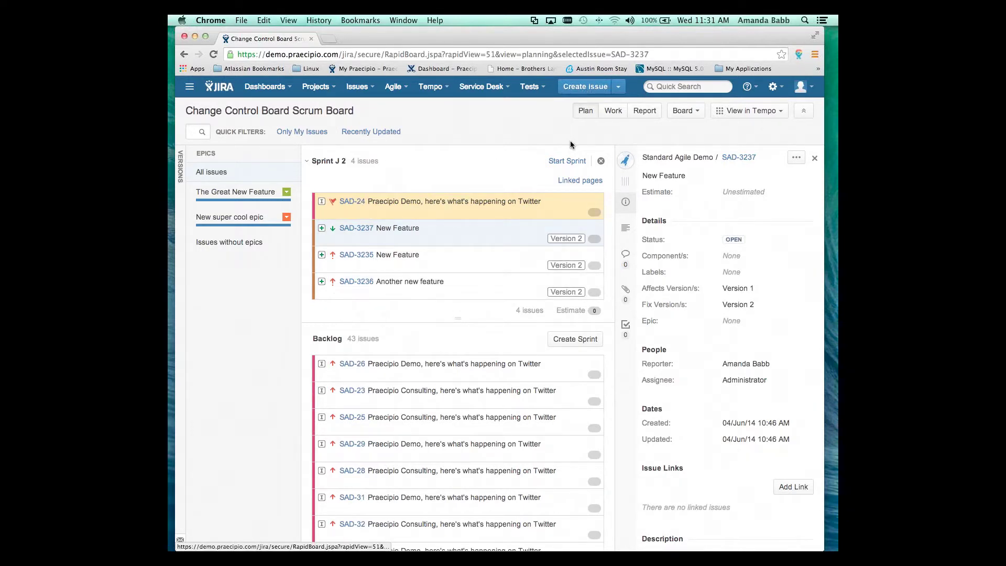
pyautogui.click(571, 162)
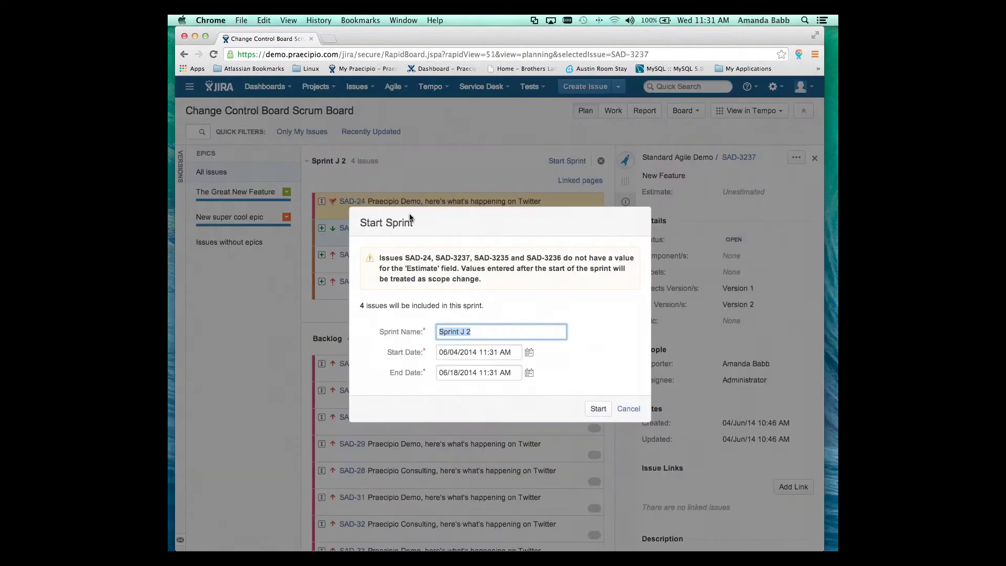
pyautogui.click(529, 373)
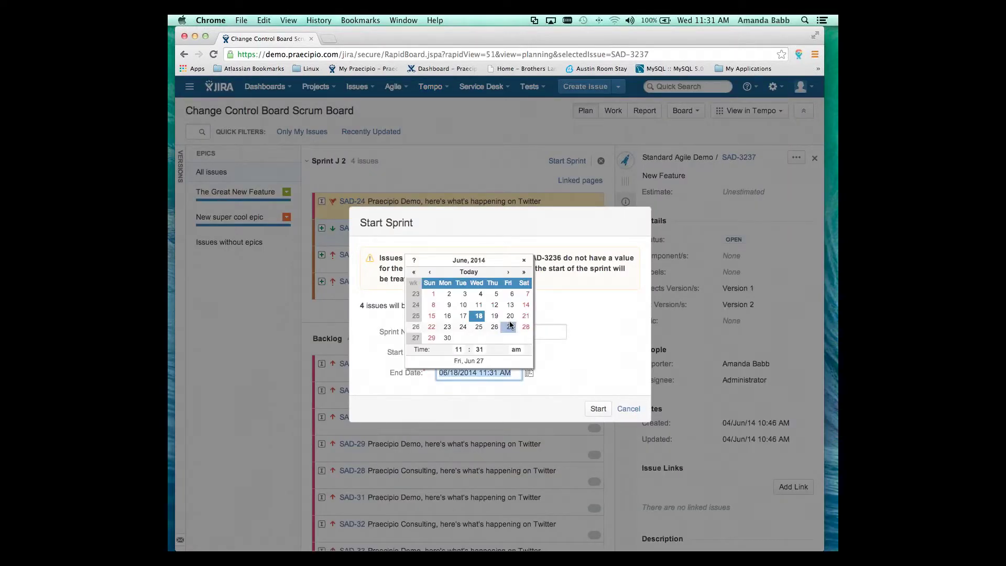
pyautogui.click(479, 316)
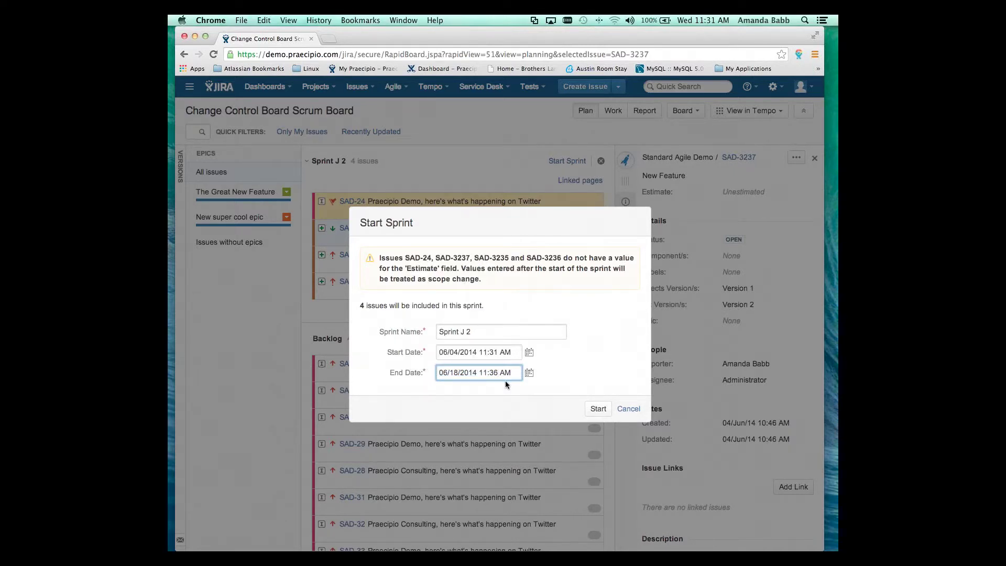
pyautogui.click(585, 357)
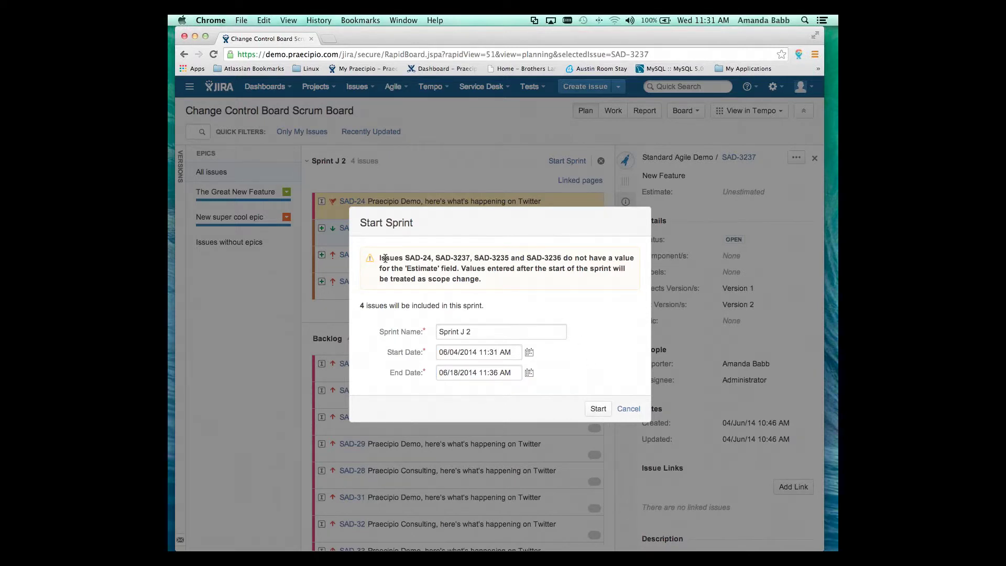
pyautogui.moveTo(380, 258); pyautogui.dragTo(489, 277)
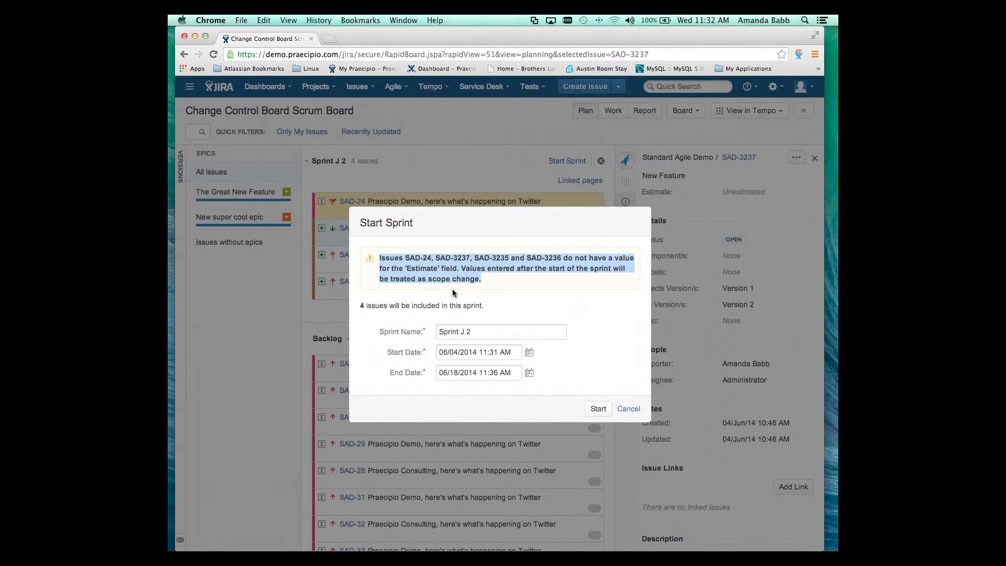
pyautogui.click(527, 278)
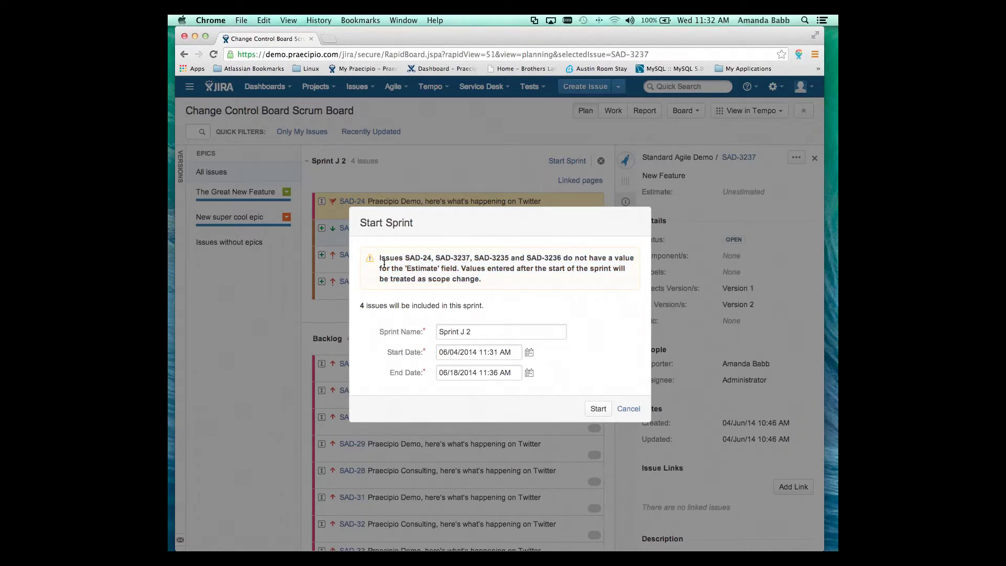
pyautogui.click(630, 409)
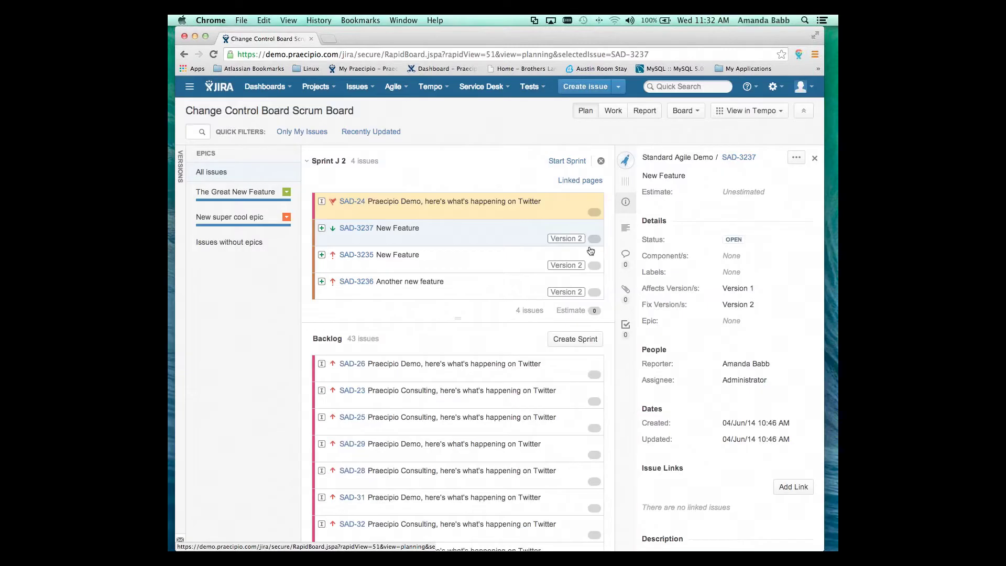
# Estimate issue SAD-24 at 8 and issue SAD-3237 at 15 in the planned sprint.
pyautogui.click(594, 212)
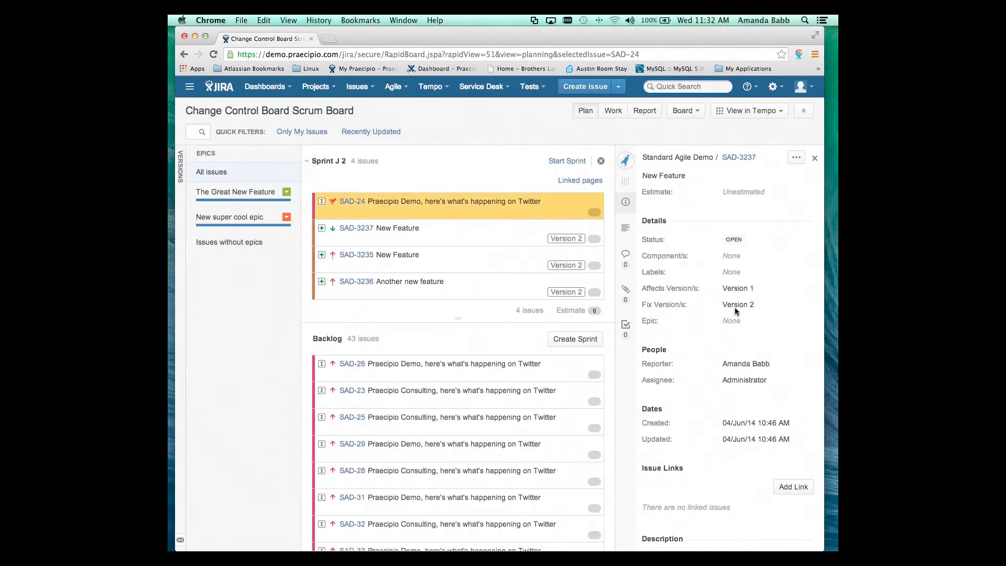
pyautogui.click(735, 200)
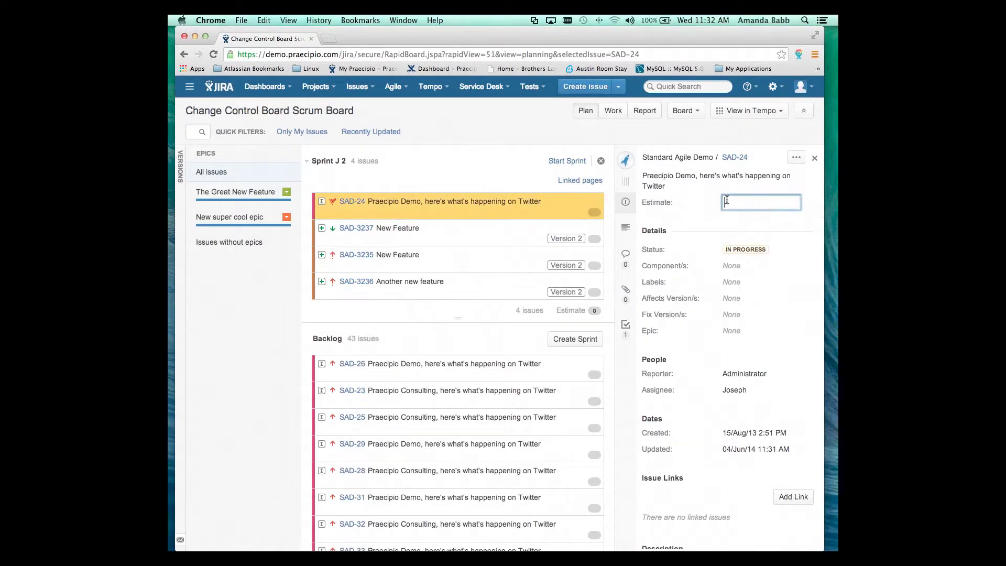
pyautogui.write('8')
pyautogui.press('Return')
pyautogui.click(597, 236)
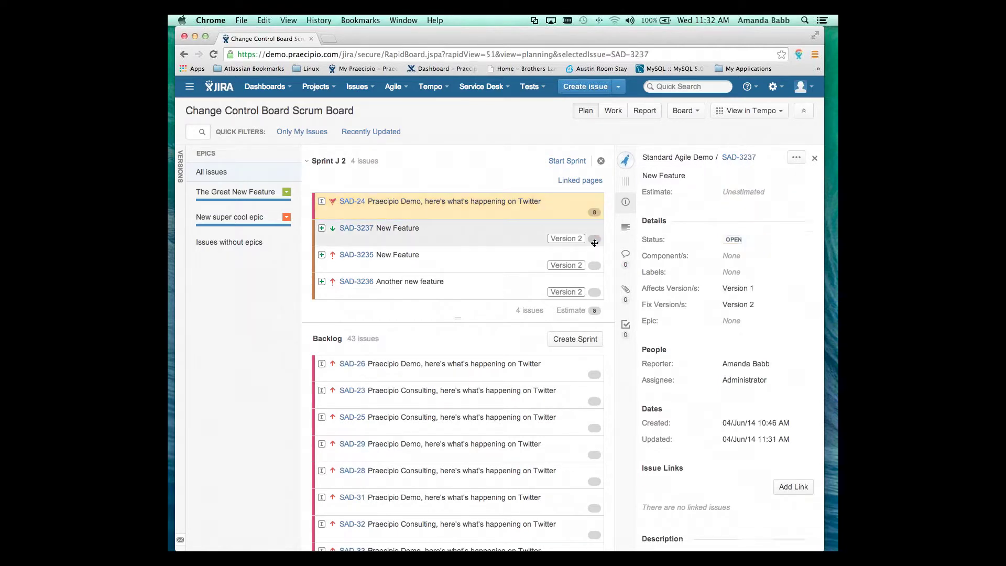
pyautogui.click(747, 199)
pyautogui.write('15')
pyautogui.press('Return')
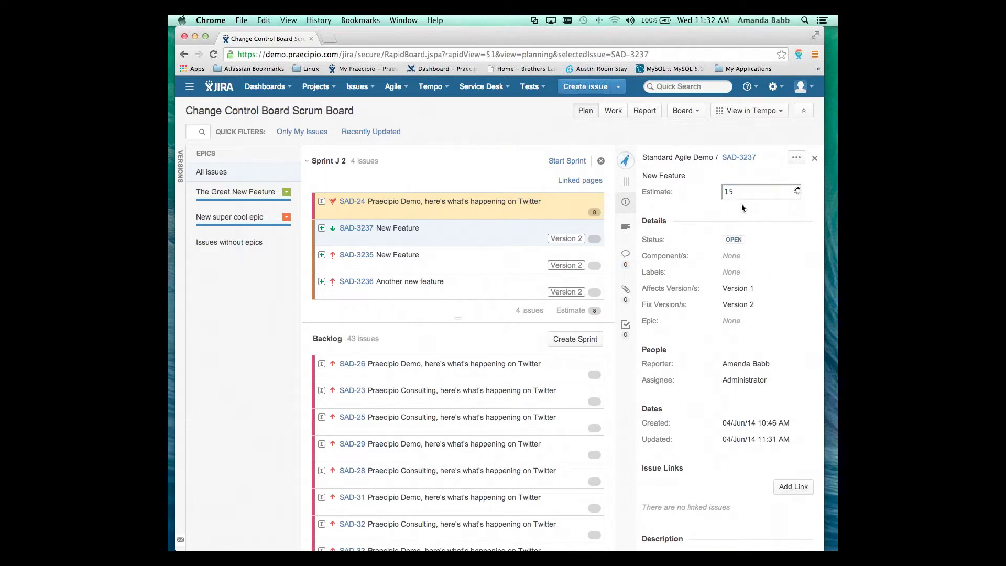
# Estimate issue SAD-3235 at 8 and issue SAD-3236 at 15 in the planned sprint.
pyautogui.click(589, 265)
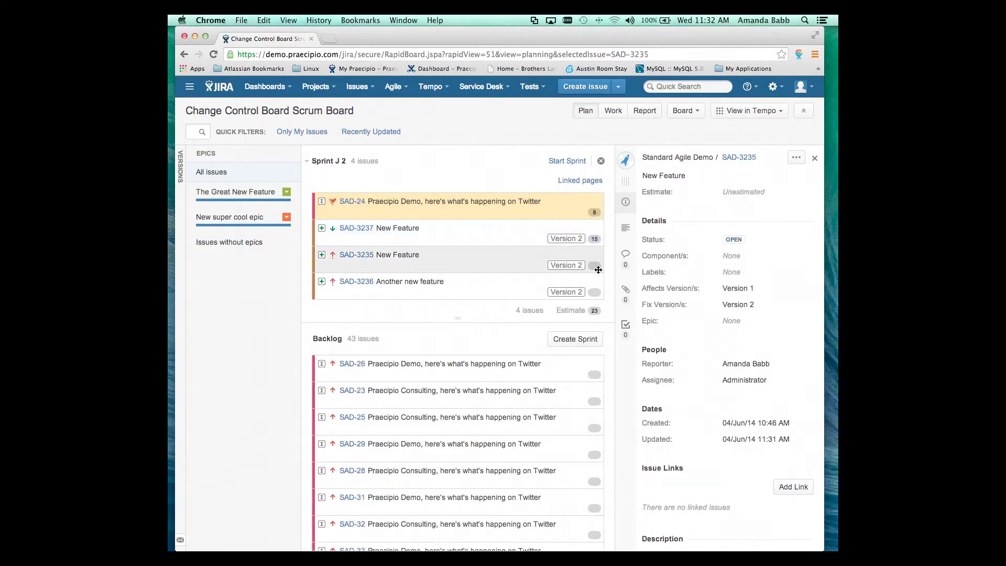
pyautogui.click(754, 193)
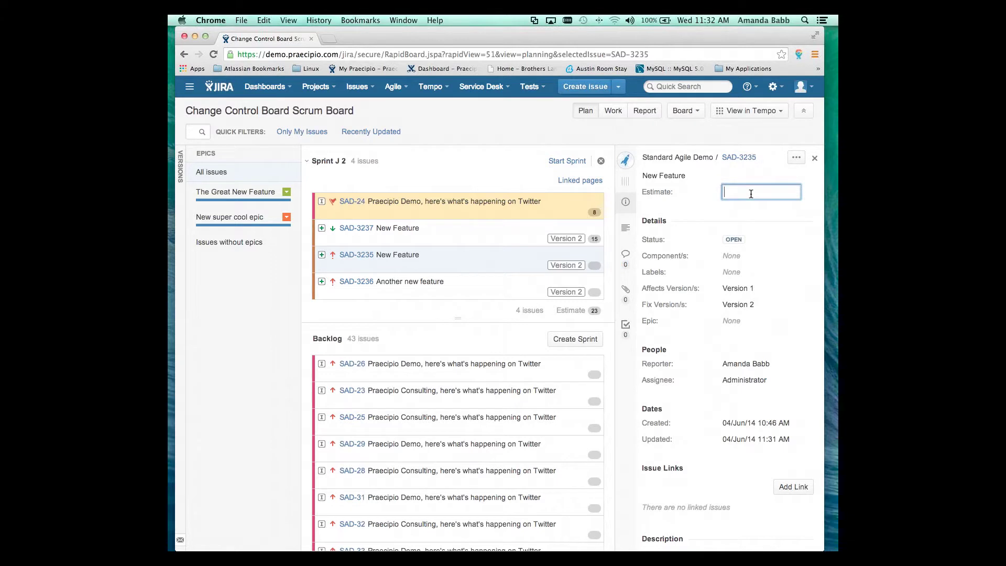
pyautogui.write('8')
pyautogui.press('Return')
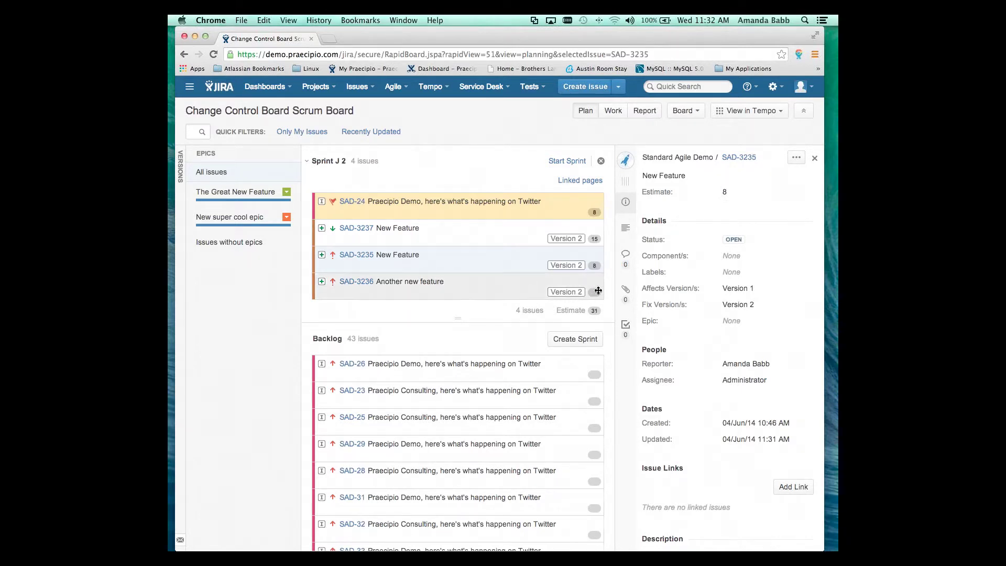
pyautogui.click(596, 292)
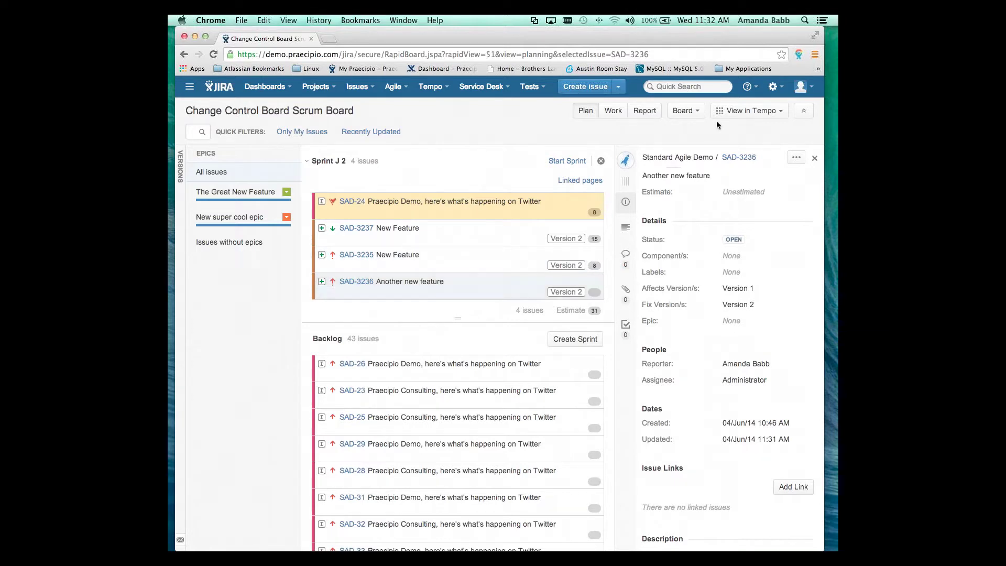
pyautogui.click(744, 191)
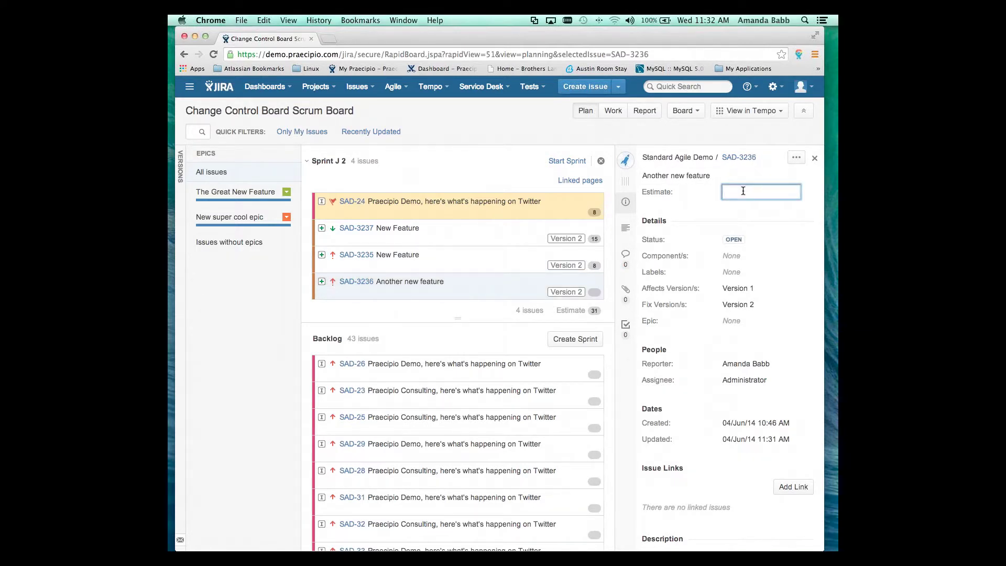
pyautogui.write('15')
pyautogui.press('Return')
# Start Sprint J 2 with its end date set to 06/18/2014 11:37 AM.
pyautogui.click(560, 166)
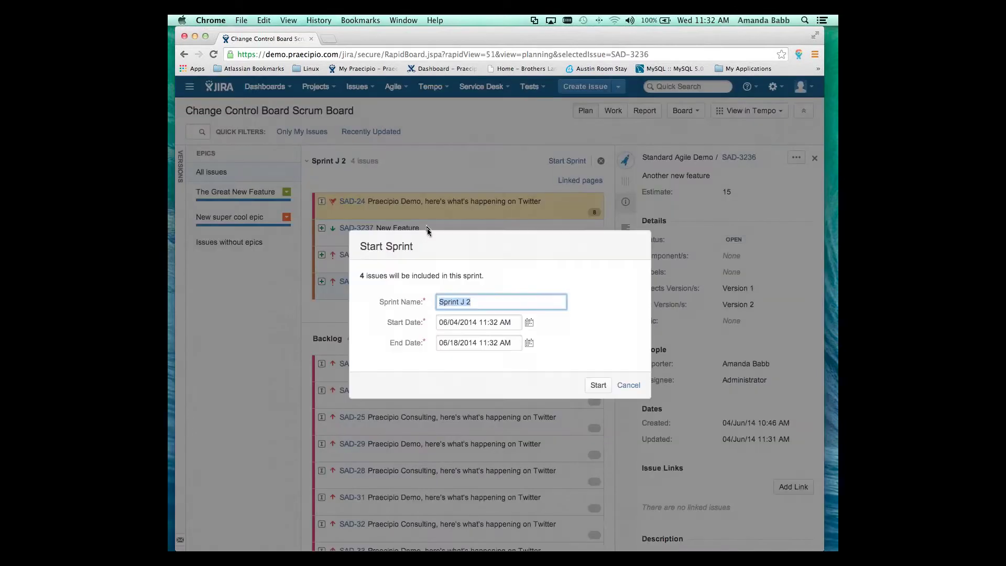
pyautogui.click(529, 344)
pyautogui.click(507, 348)
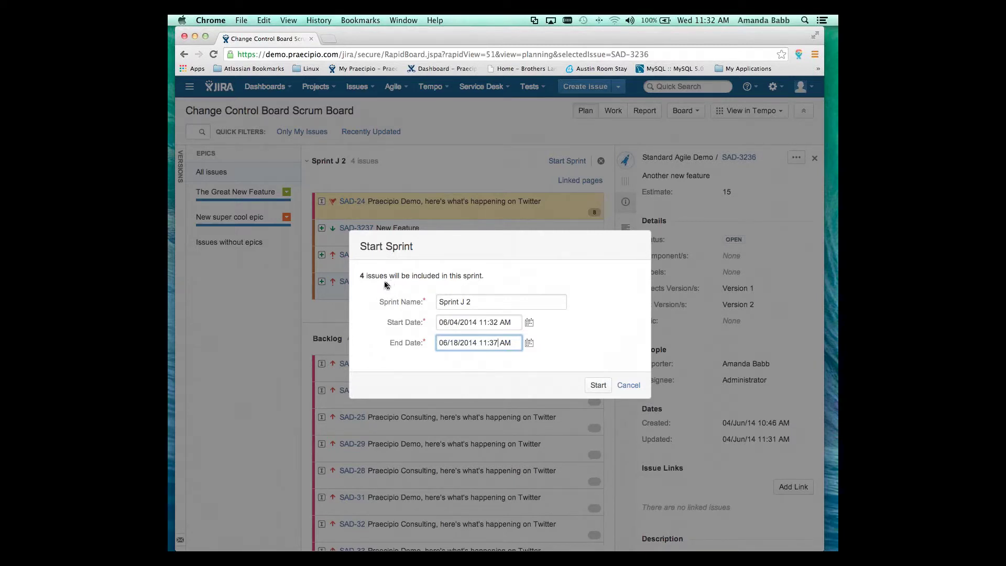
pyautogui.click(598, 385)
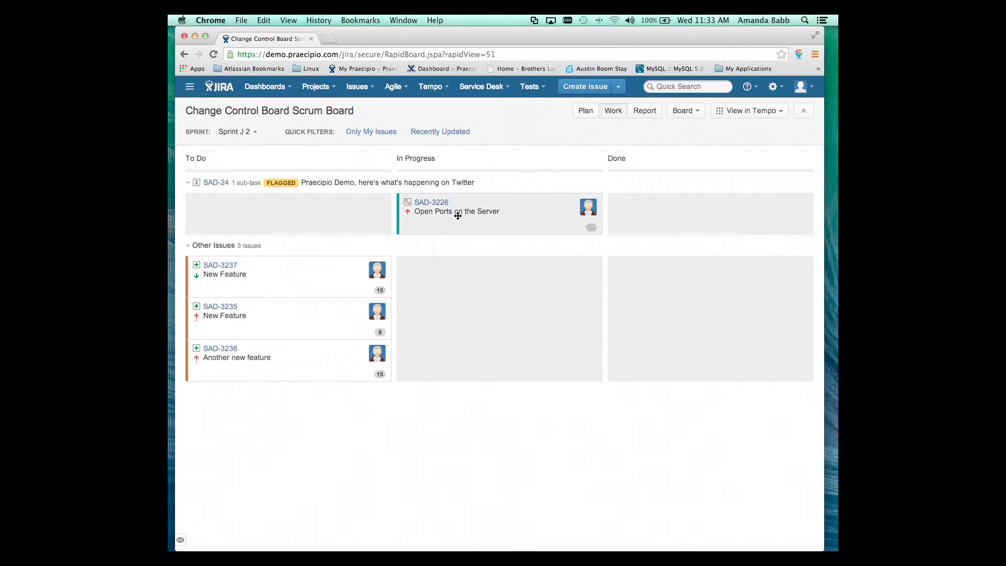
# Move sub-task SAD-3226 to Done, closing it with resolution Fixed, and cancel resolving its parent issue SAD-24.
pyautogui.moveTo(458, 215); pyautogui.dragTo(686, 203)
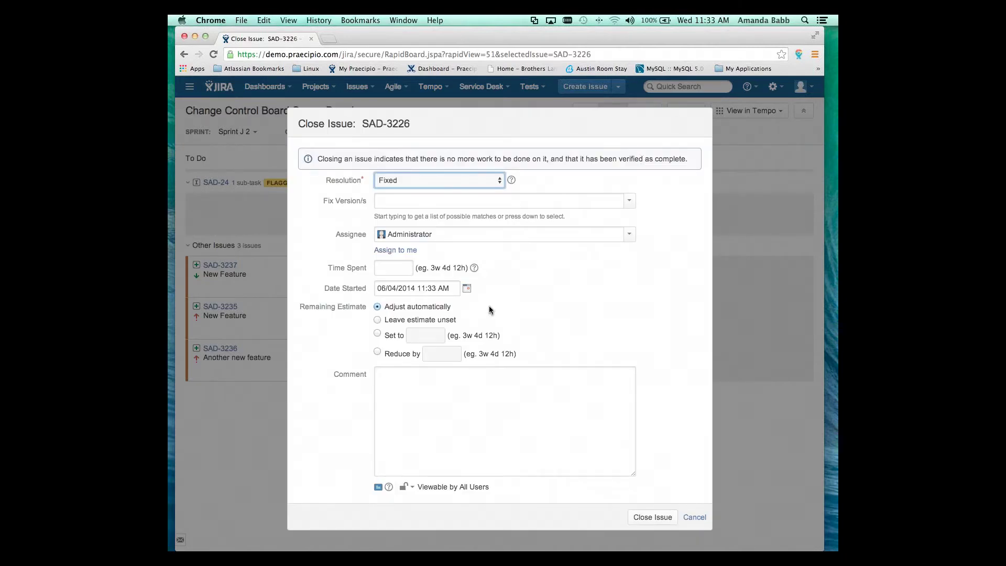
pyautogui.click(652, 517)
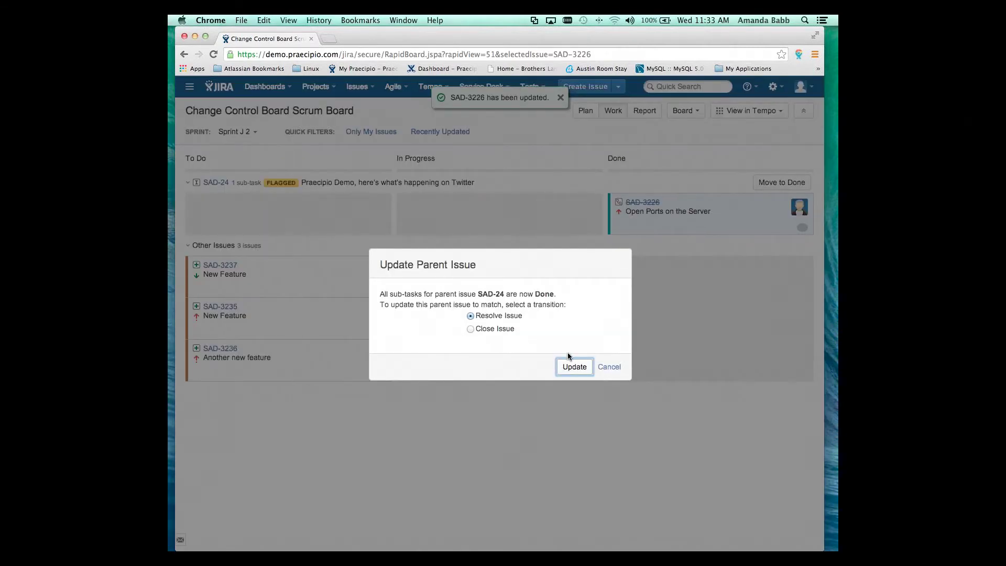
pyautogui.click(575, 367)
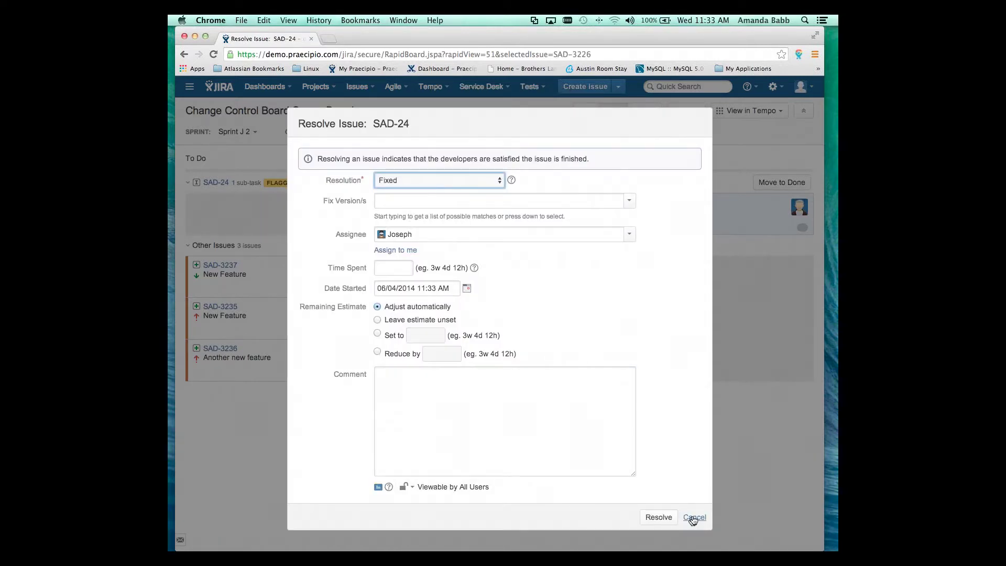
pyautogui.click(691, 518)
# Move the feature issues SAD-3237 and SAD-3235 from To Do to Done, closing both.
pyautogui.moveTo(710, 271); pyautogui.dragTo(712, 357)
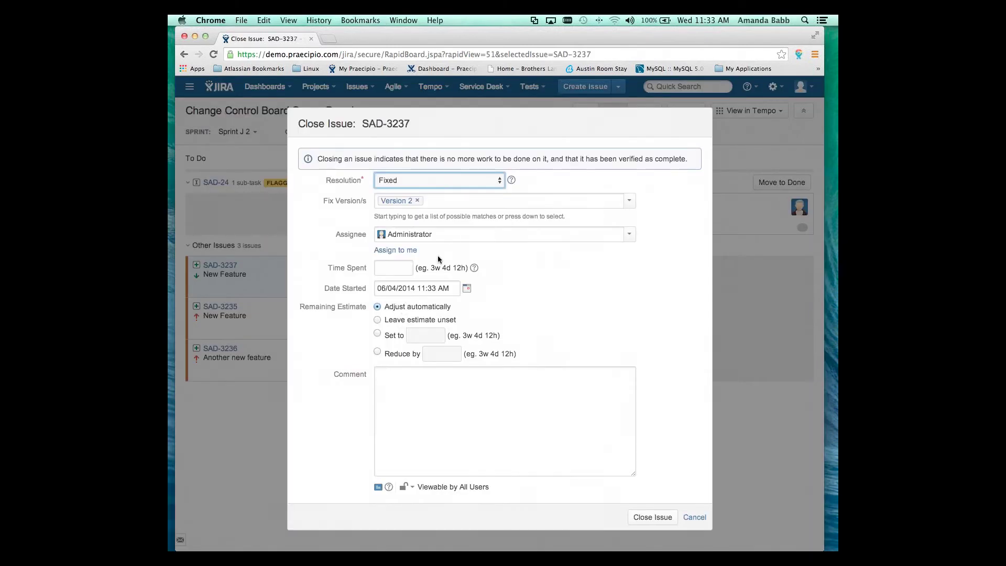
pyautogui.click(652, 517)
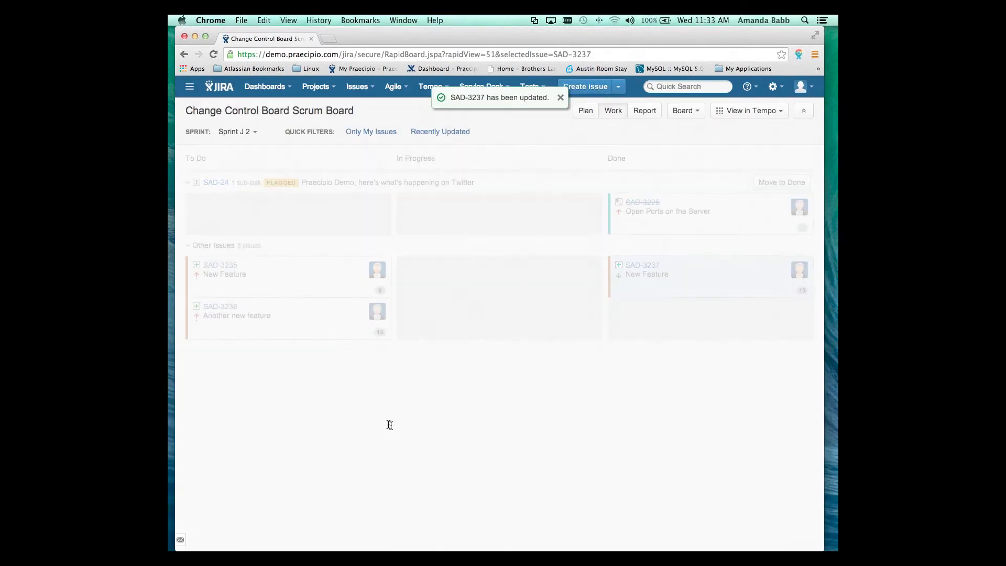
pyautogui.moveTo(309, 286); pyautogui.dragTo(660, 328)
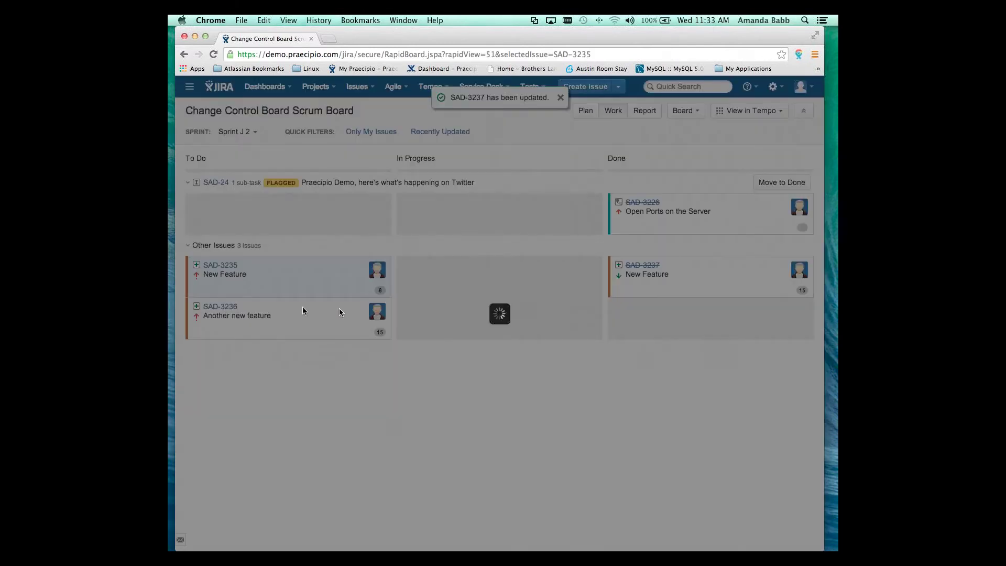
pyautogui.click(652, 517)
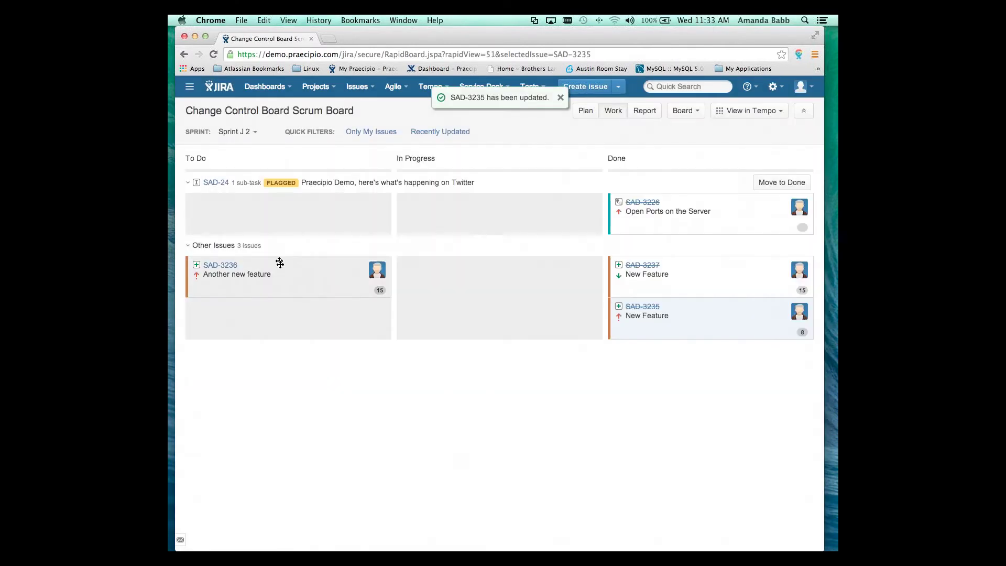
# Move SAD-3236 to In Progress and move parent issue SAD-24 to Done using the Close Issue transition.
pyautogui.moveTo(280, 263); pyautogui.dragTo(471, 269)
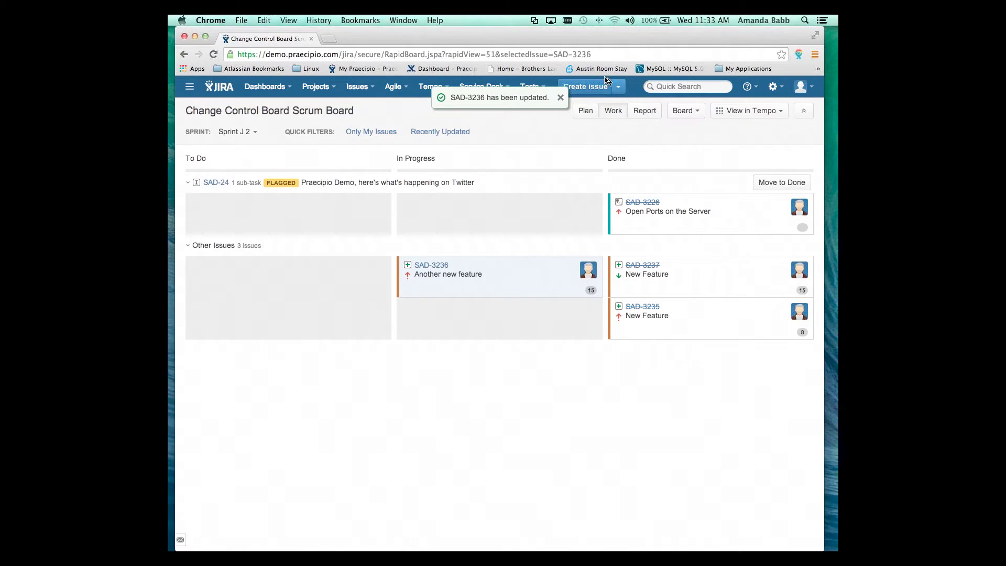
pyautogui.click(775, 182)
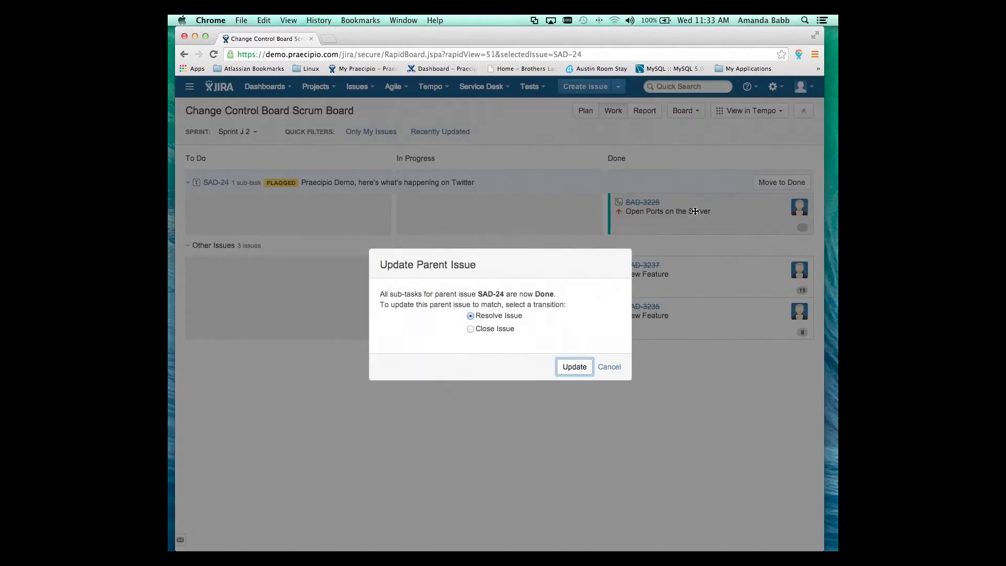
pyautogui.click(508, 329)
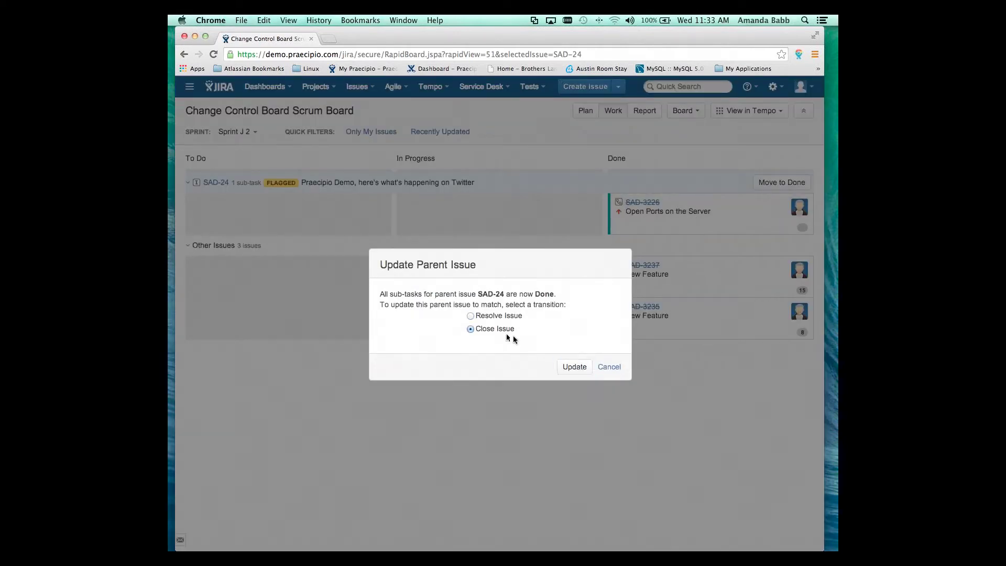
pyautogui.click(575, 367)
pyautogui.click(650, 517)
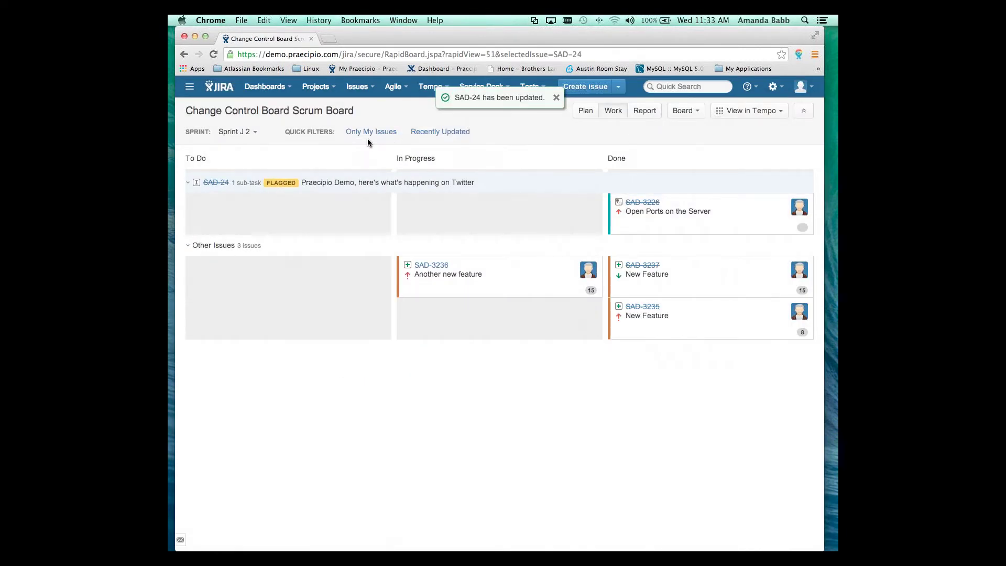
# Complete Sprint J 2, returning its incomplete issue to the backlog, and decline creating a retrospective page.
pyautogui.click(251, 132)
pyautogui.click(378, 224)
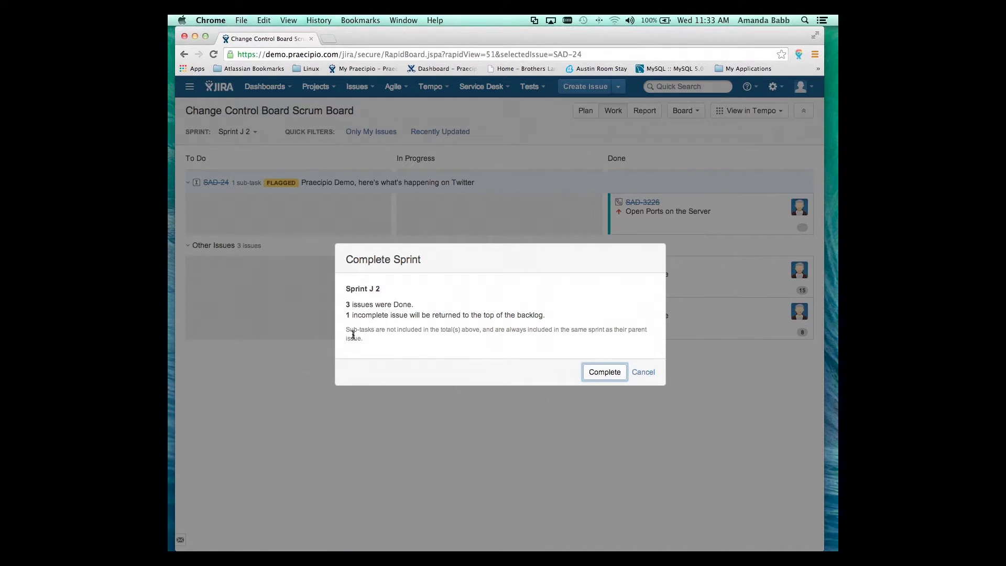
pyautogui.moveTo(545, 315); pyautogui.dragTo(337, 316)
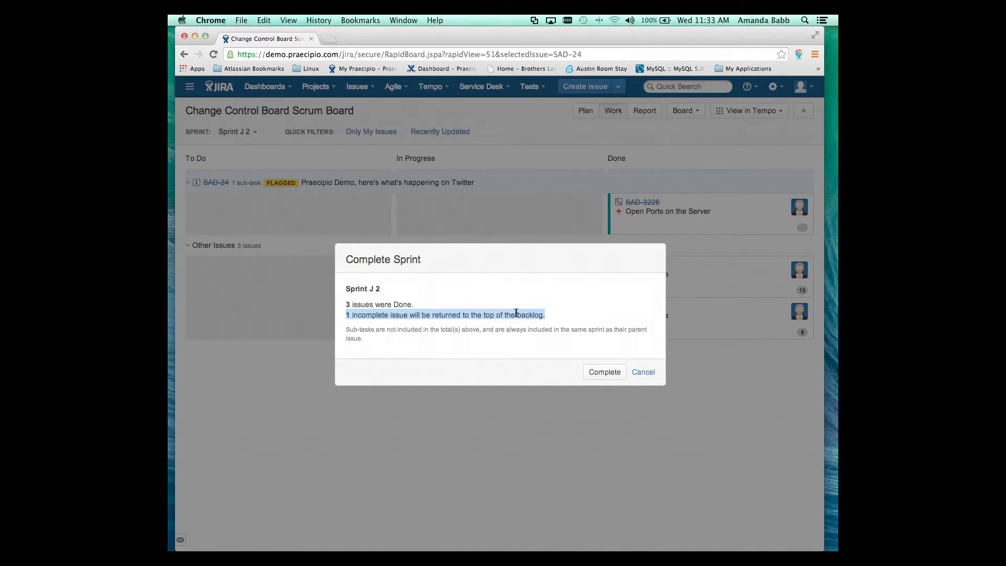
pyautogui.click(609, 372)
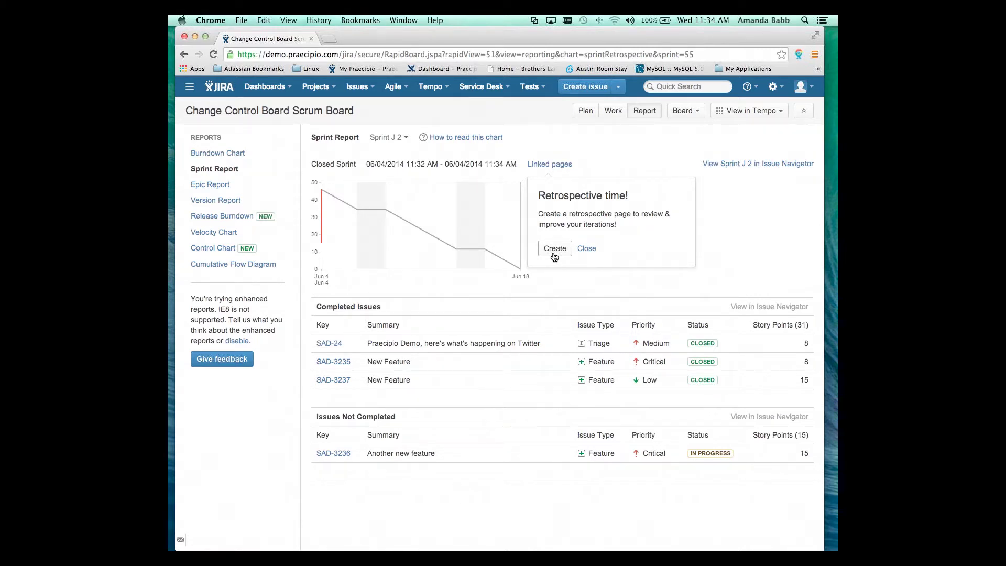
pyautogui.click(587, 248)
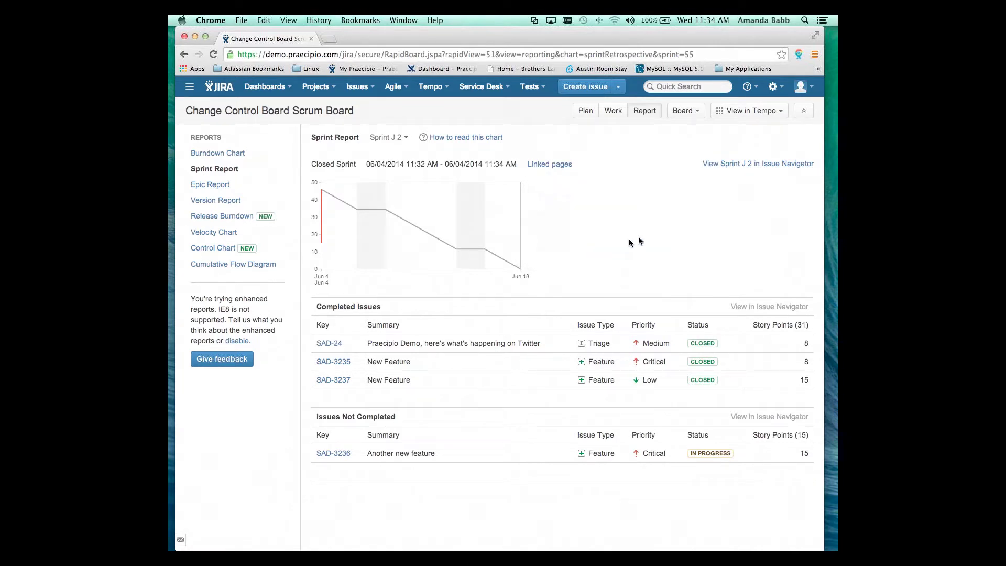
# Examine the Burndown Chart of Sprint J 2 and its table of sprint events and story points.
pyautogui.click(226, 154)
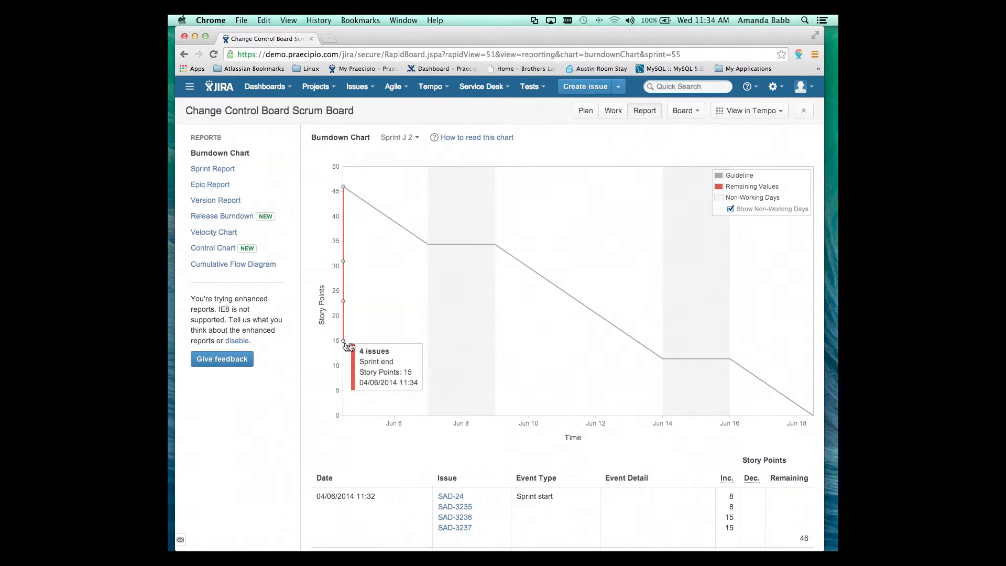
pyautogui.scroll(-5, 568, 364)
pyautogui.scroll(-1, 568, 364)
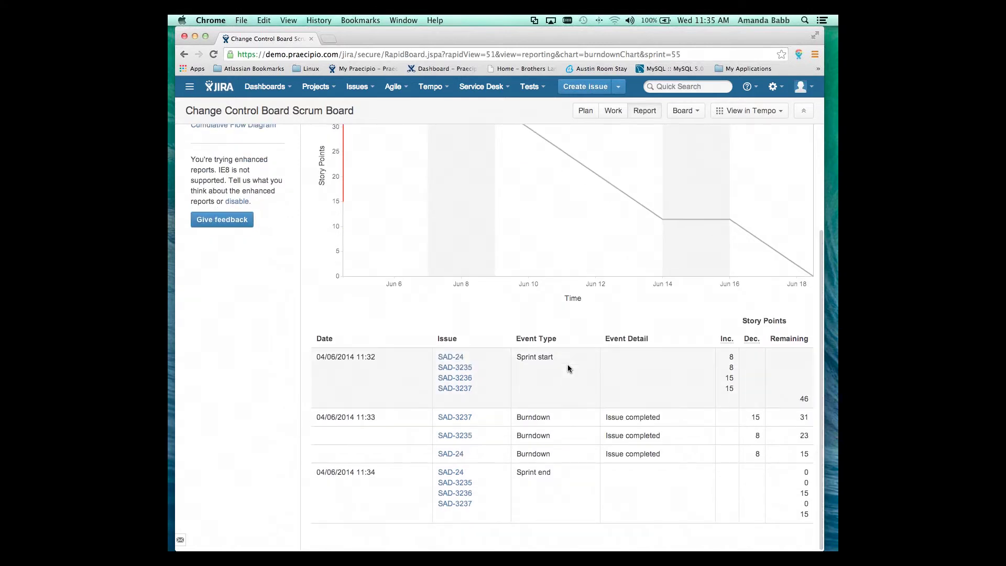
pyautogui.scroll(5, 417, 321)
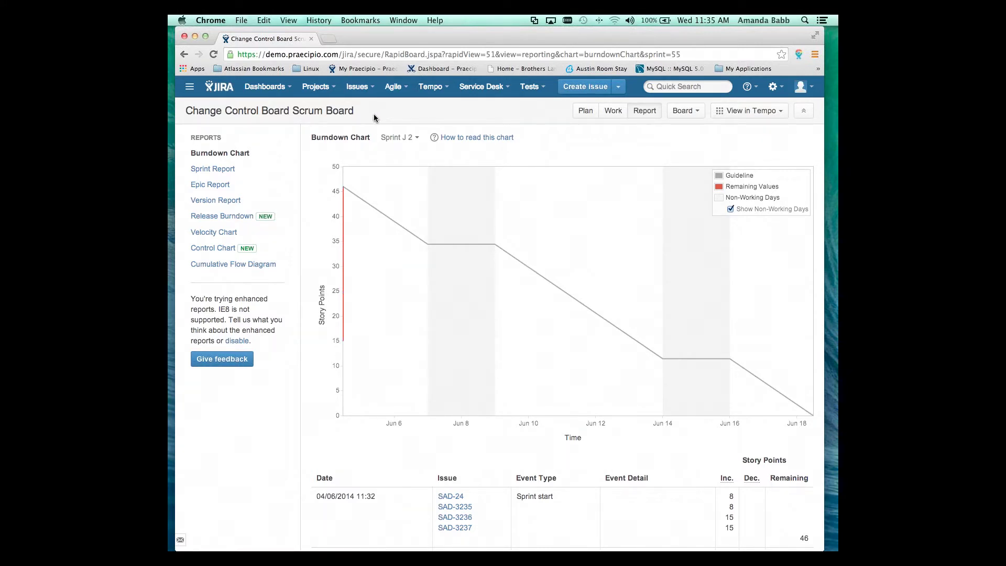
# Set the Estimation Statistic in the board's configuration to Resource Days.
pyautogui.click(691, 113)
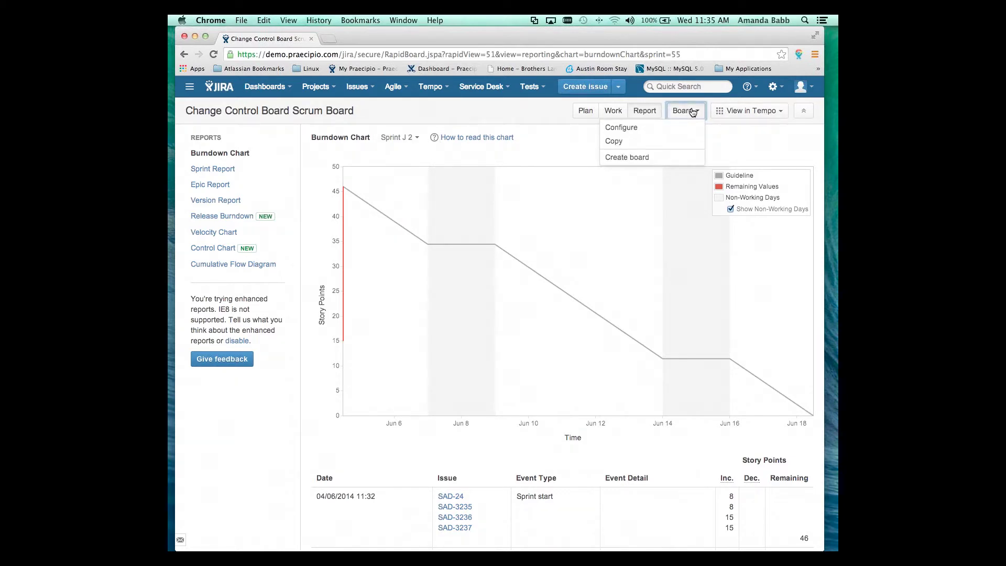
pyautogui.click(629, 128)
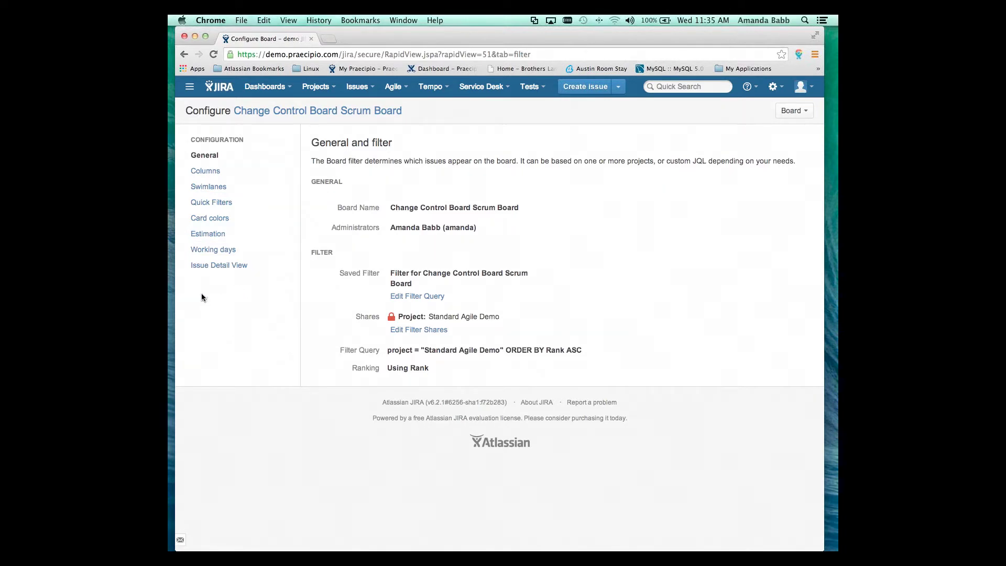
pyautogui.click(210, 237)
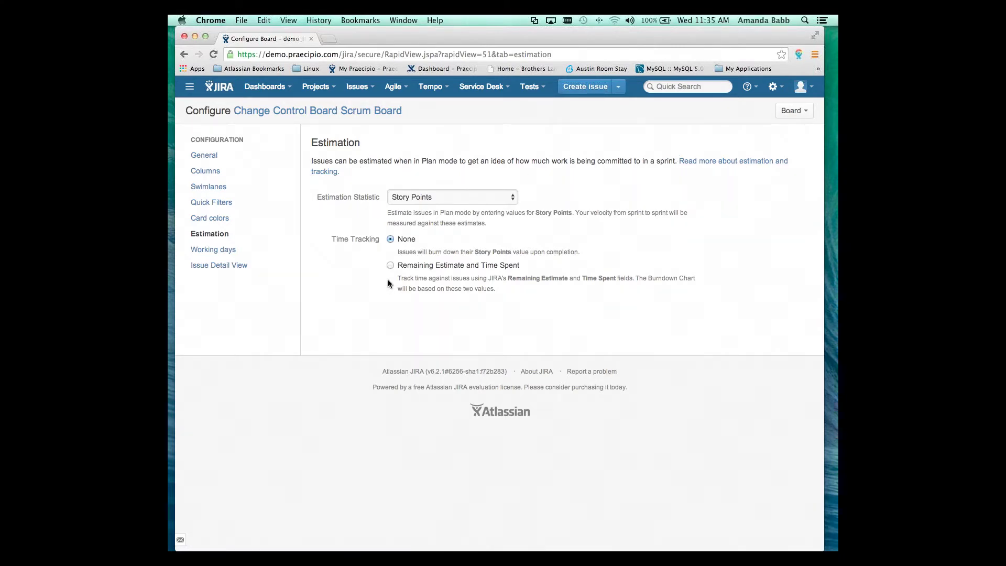
pyautogui.click(430, 199)
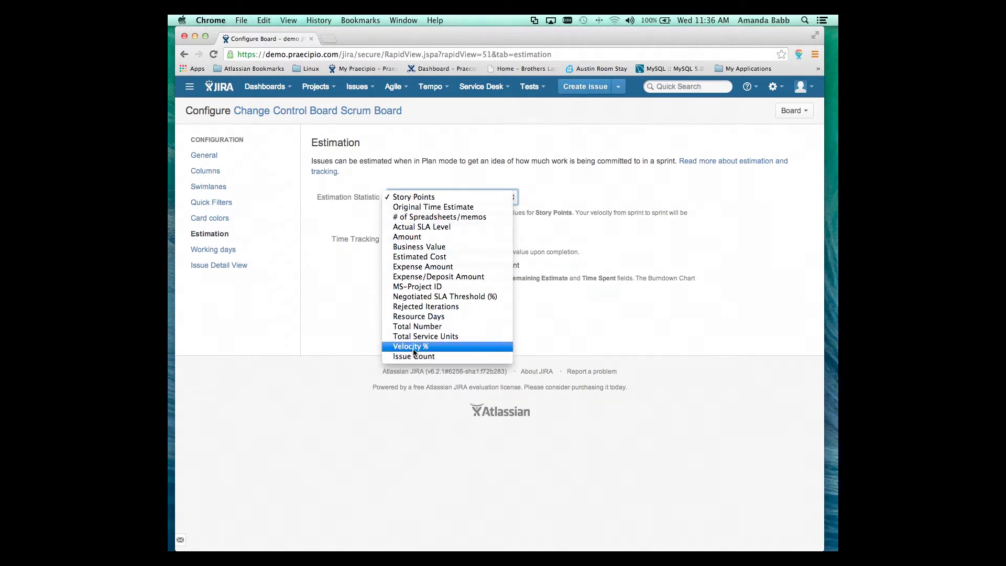
pyautogui.click(420, 316)
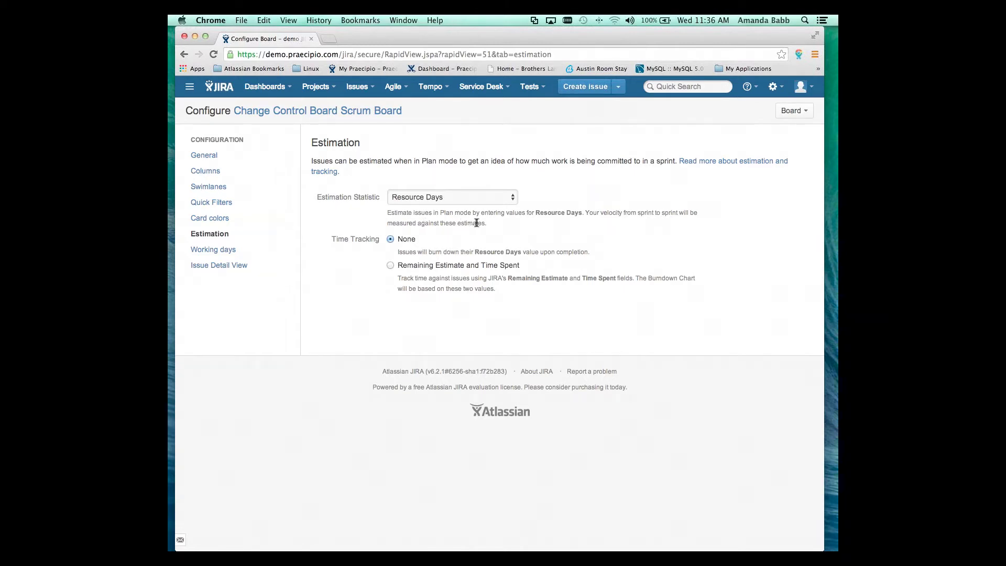
# Set the board's Time Tracking to Remaining Estimate and Time Spent, and return to the Change Control Board Scrum Board.
pyautogui.click(391, 266)
pyautogui.click(339, 117)
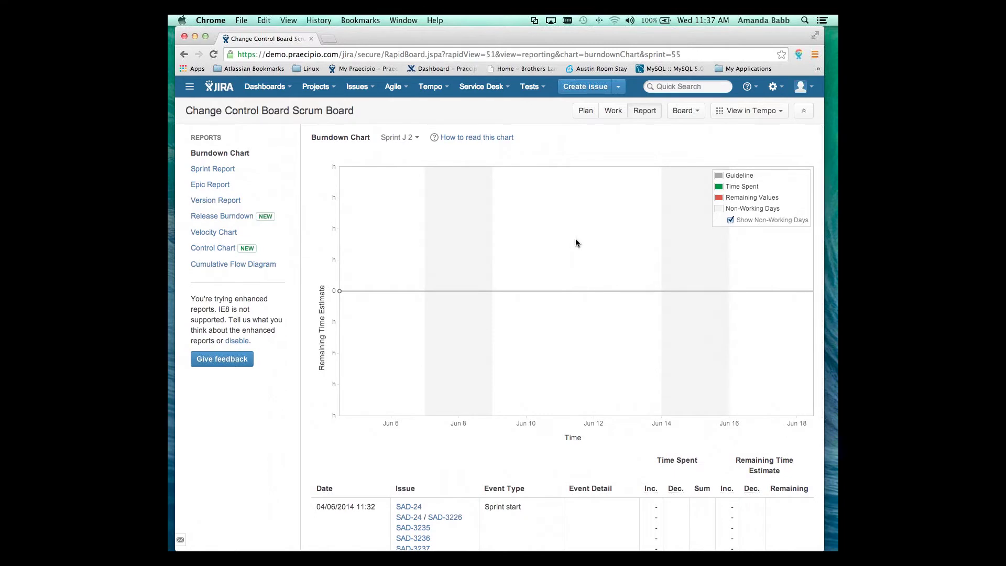
# Examine the time-based Burndown Chart and the Sprint Report of Sprint J 2, and view the Velocity Chart.
pyautogui.moveTo(340, 294)
pyautogui.click(191, 170)
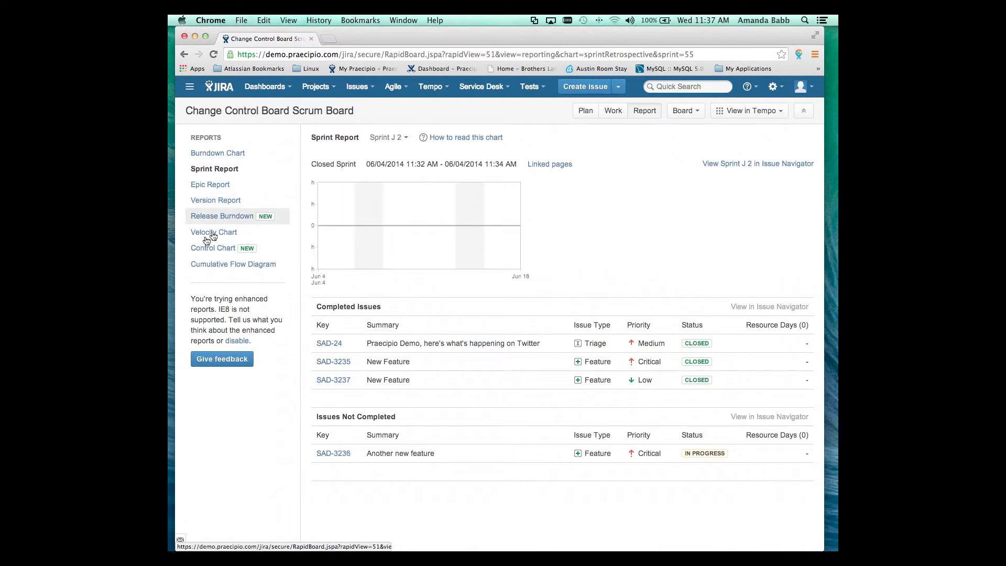
pyautogui.click(226, 232)
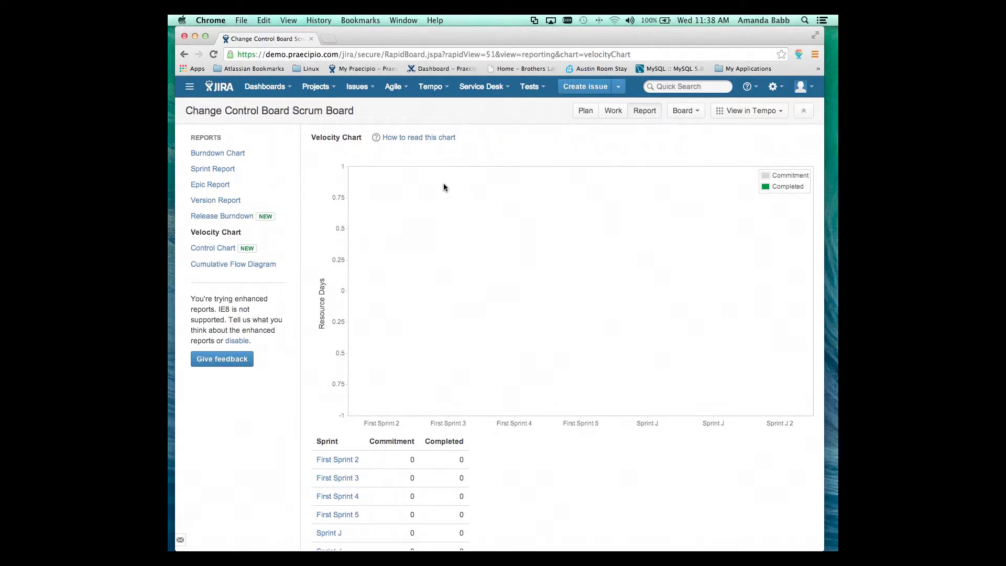
pyautogui.click(402, 89)
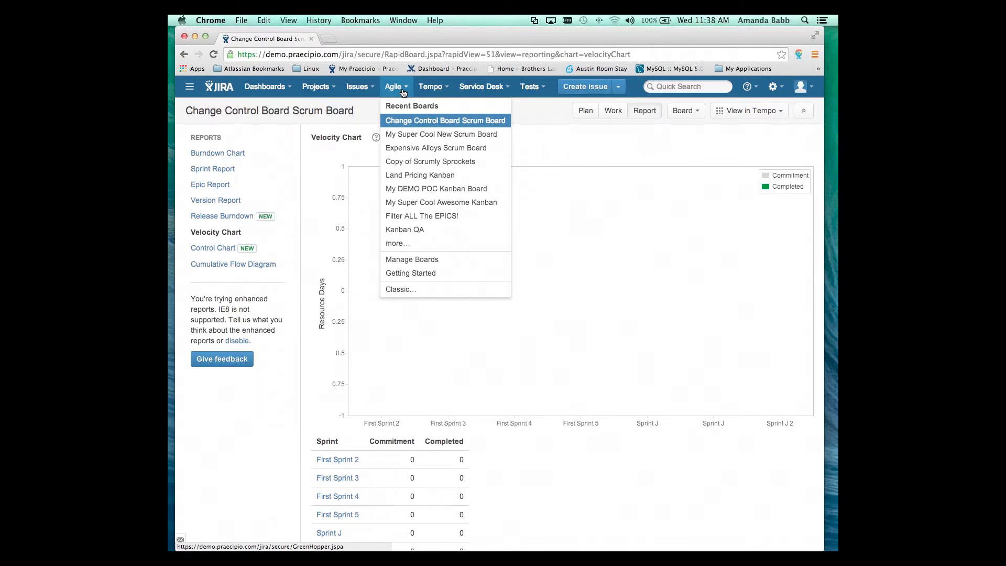
pyautogui.click(403, 92)
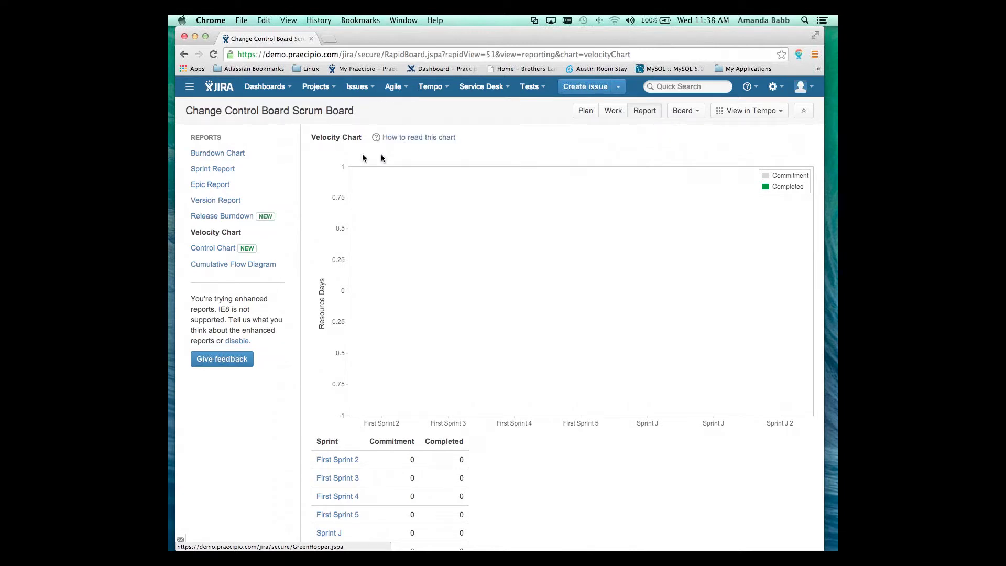
# Return to the board's Plan mode and start creating a new Scrum board from an existing project.
pyautogui.click(586, 111)
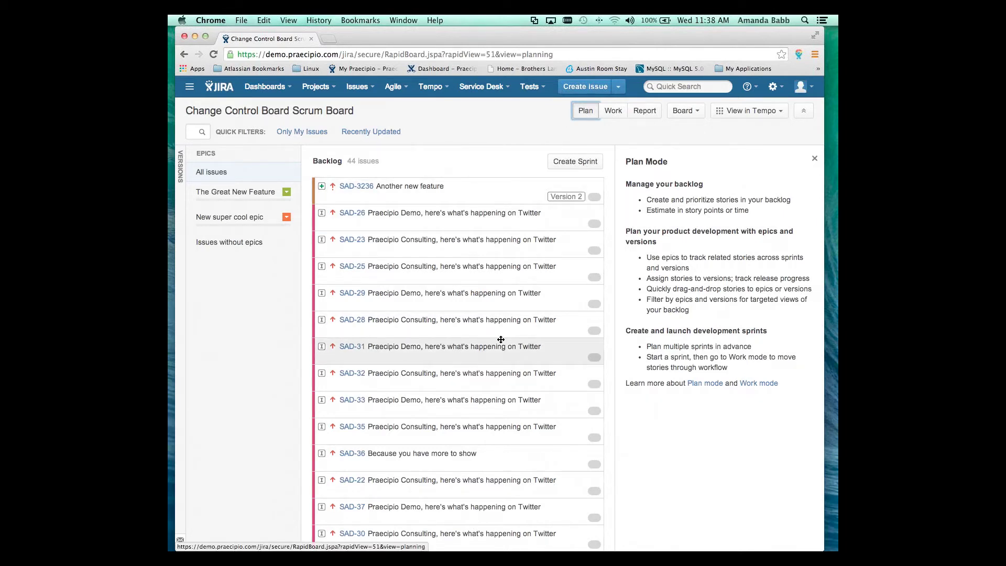
pyautogui.click(397, 87)
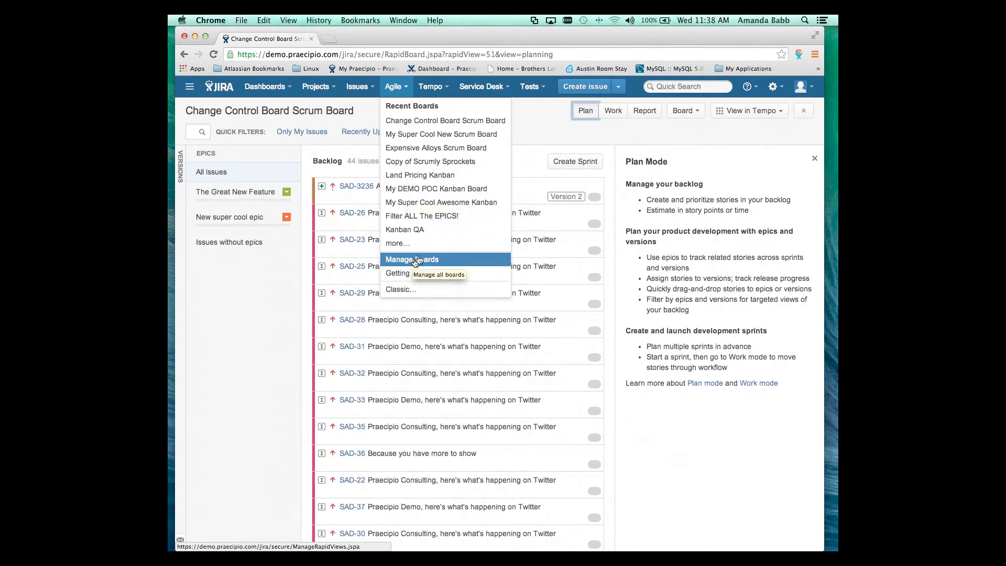
pyautogui.click(699, 113)
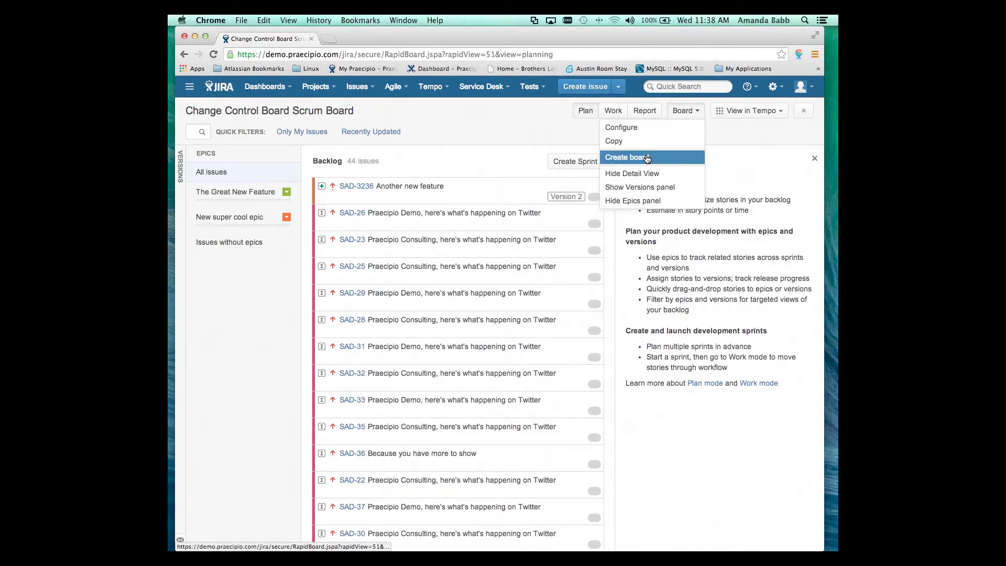
pyautogui.click(691, 157)
pyautogui.click(351, 334)
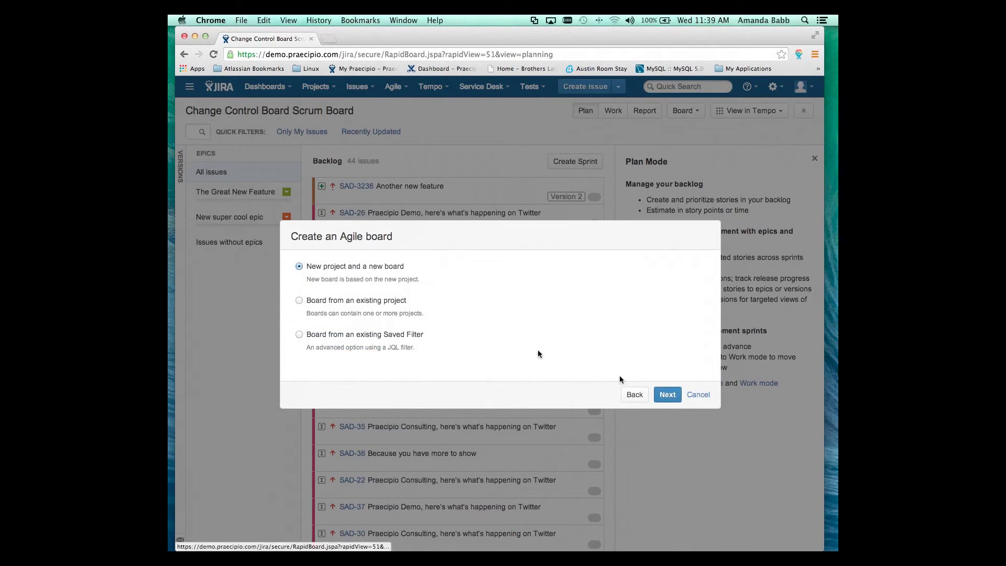
pyautogui.click(299, 300)
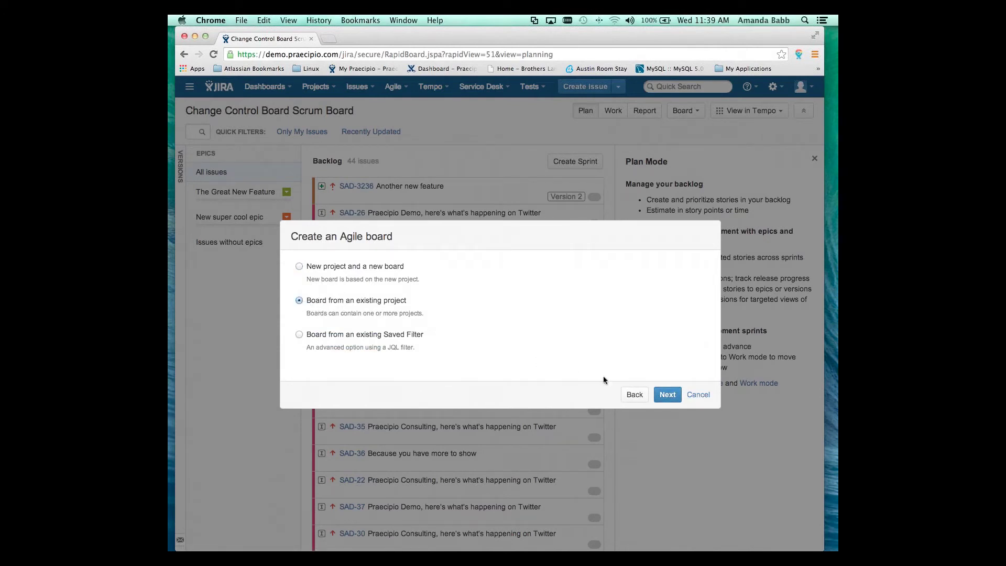
pyautogui.click(667, 394)
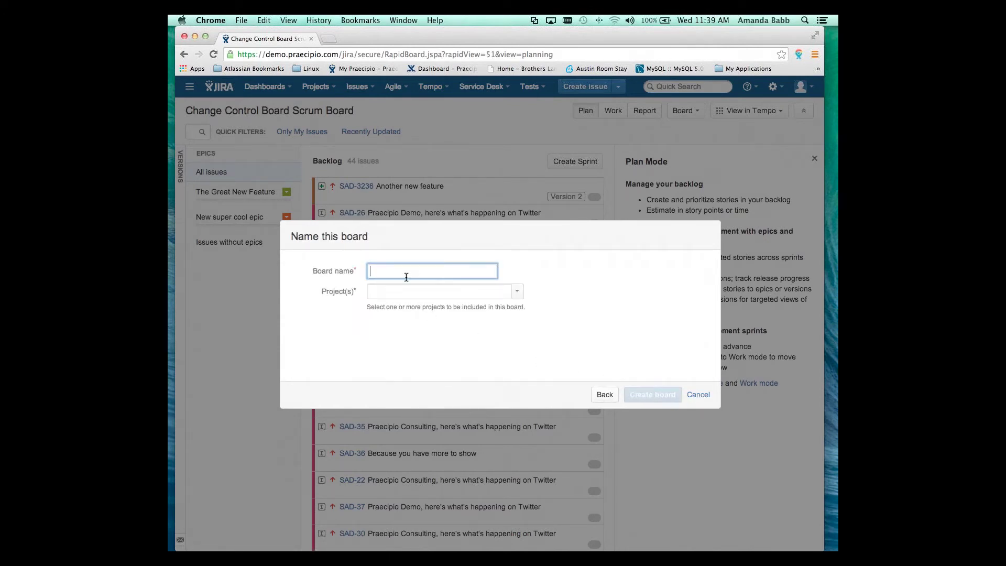
# Name the new board Release Management Board, include the project JIRA Agile Webinar Demo (JAW), and create it.
pyautogui.write('Release Management Board')
pyautogui.press('Tab')
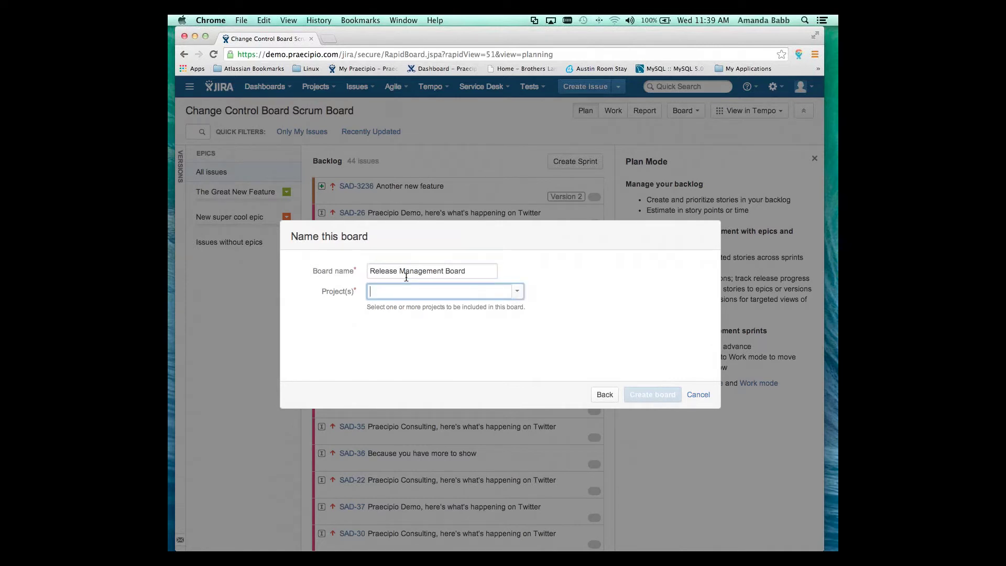
pyautogui.click(519, 296)
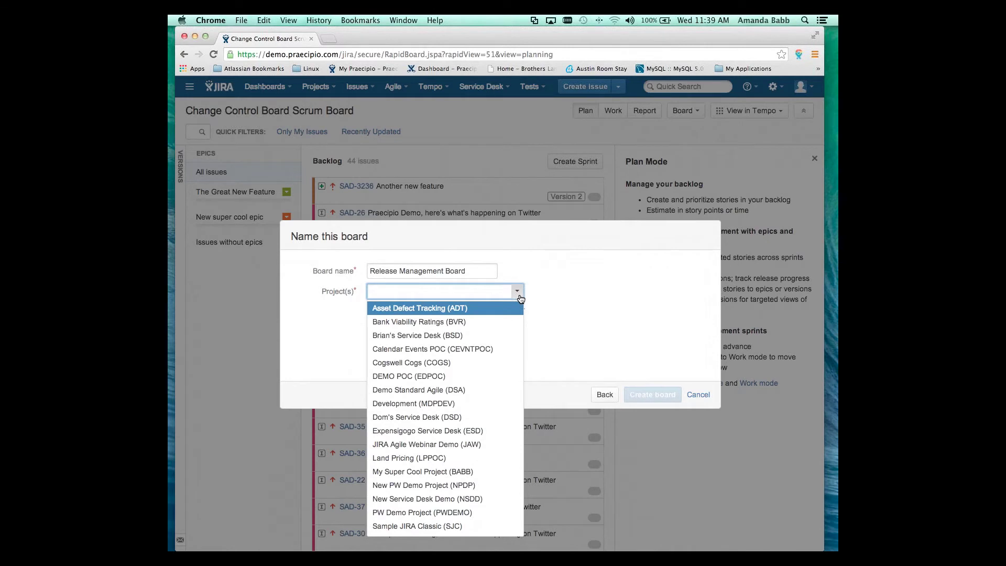
pyautogui.click(427, 444)
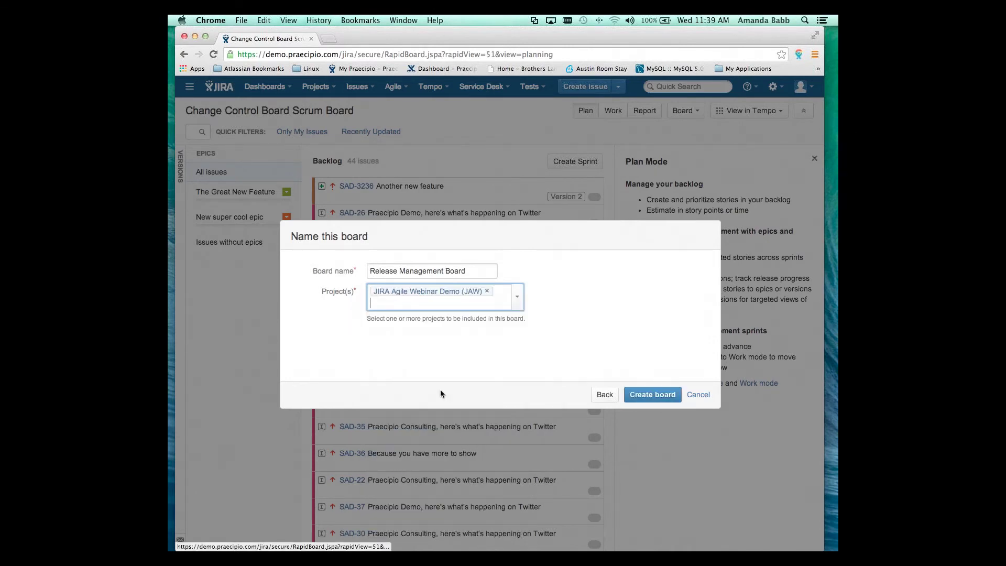
pyautogui.click(654, 395)
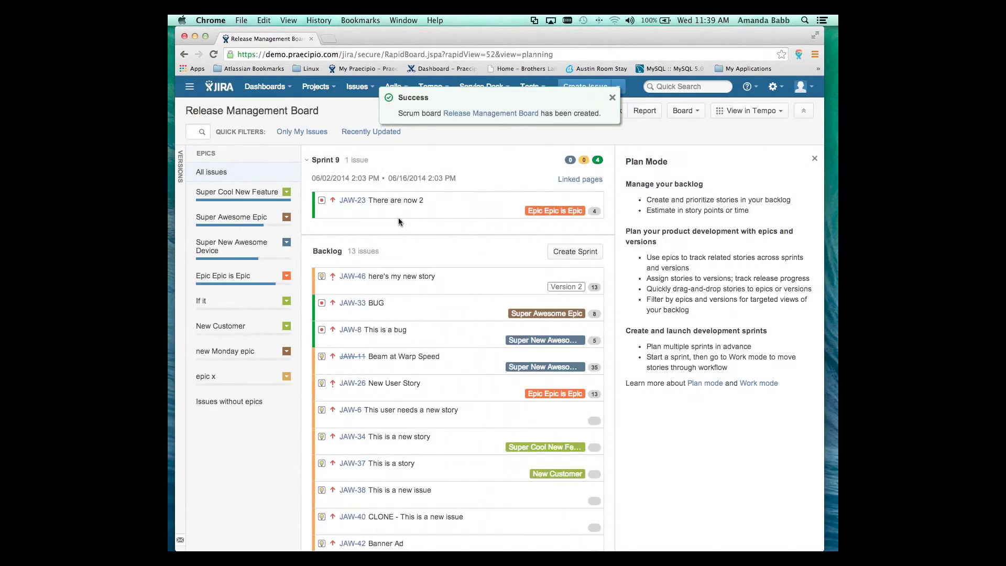
# Show the board's versions and filter its issues by Version 1, Version 2 and Version 3 in turn, returning to Version 1.
pyautogui.click(181, 166)
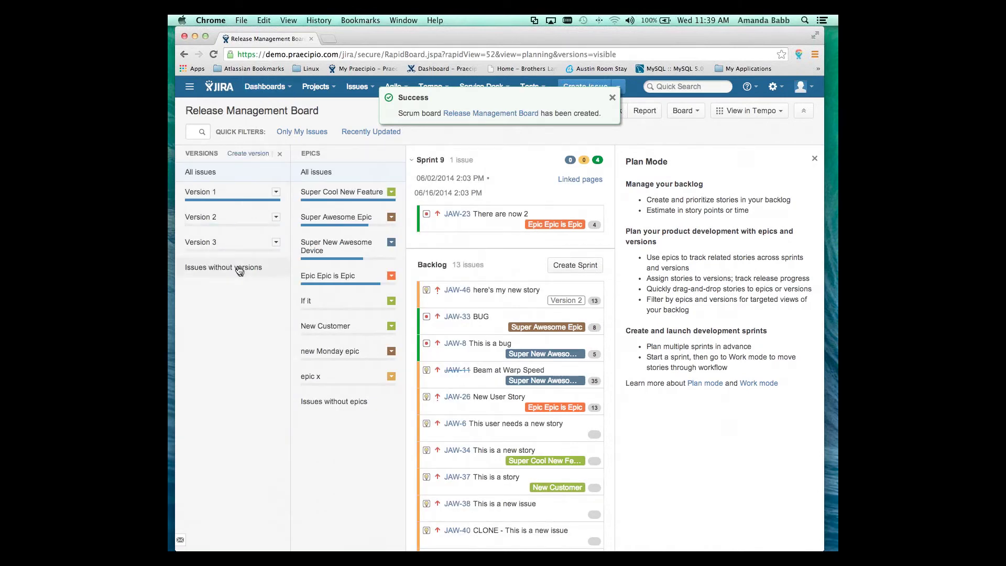
pyautogui.click(227, 194)
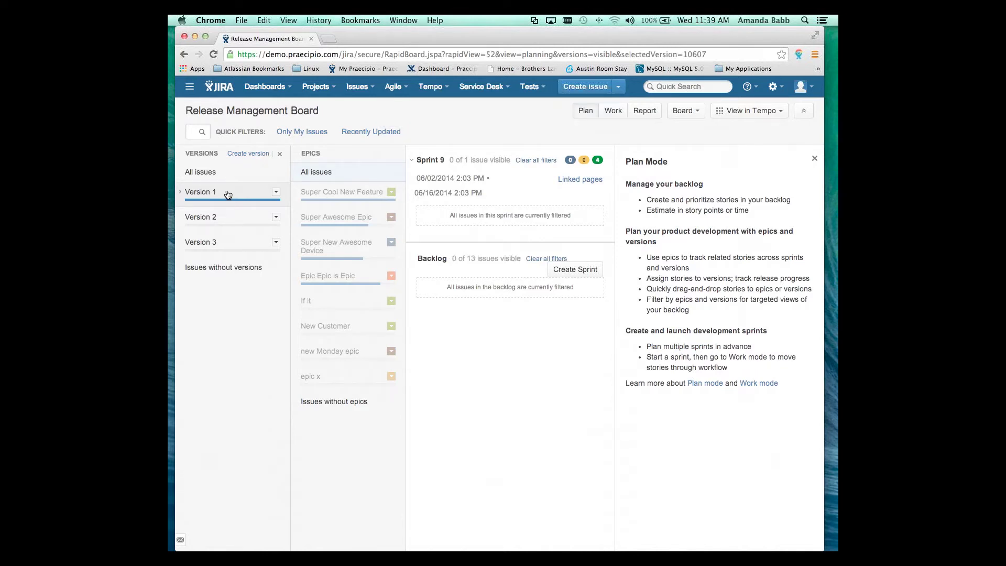
pyautogui.click(226, 216)
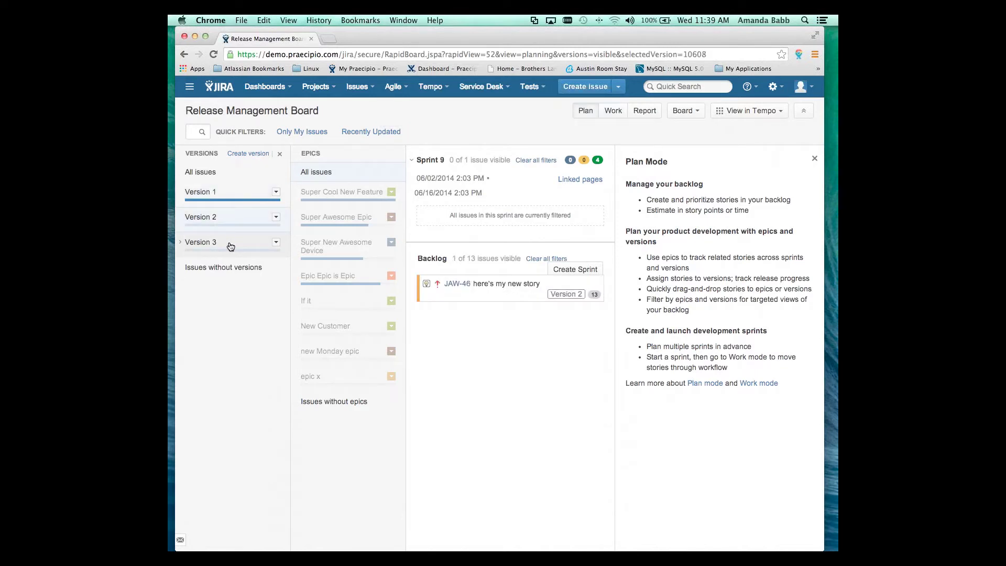
pyautogui.click(230, 246)
pyautogui.click(234, 197)
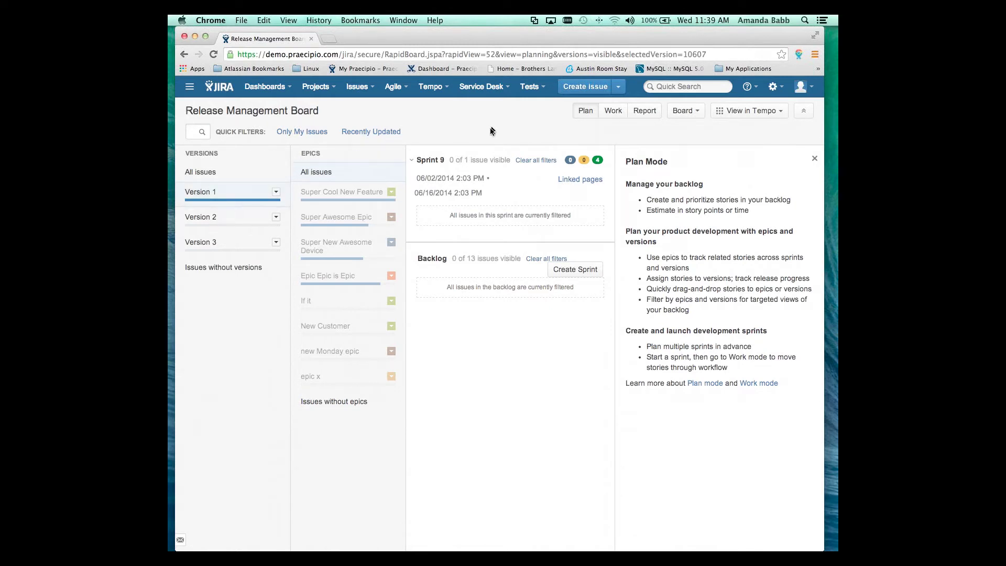
# Hide the epics and filter the issues by Version 2 and Version 3, returning to Version 2.
pyautogui.click(397, 153)
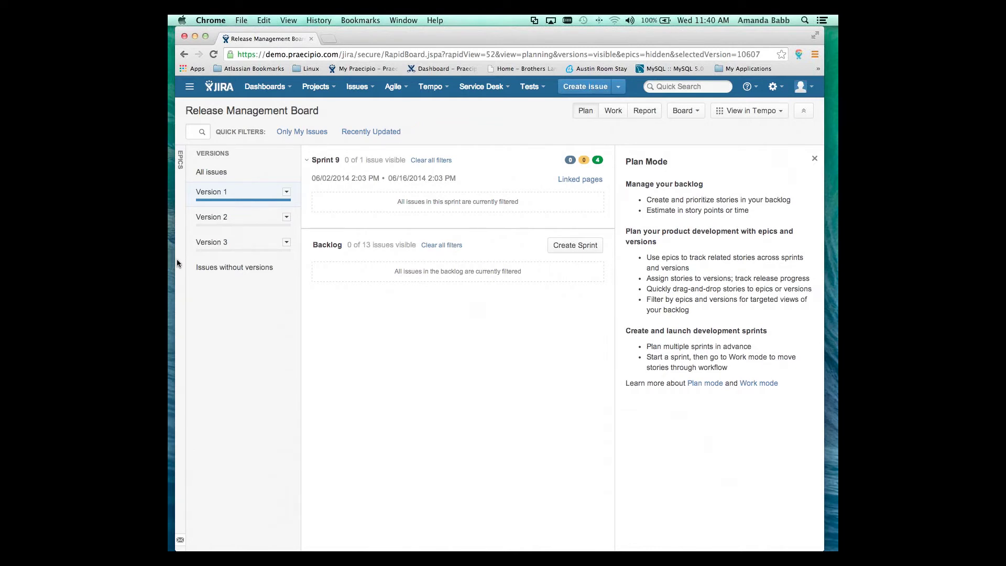
pyautogui.click(234, 219)
pyautogui.click(242, 252)
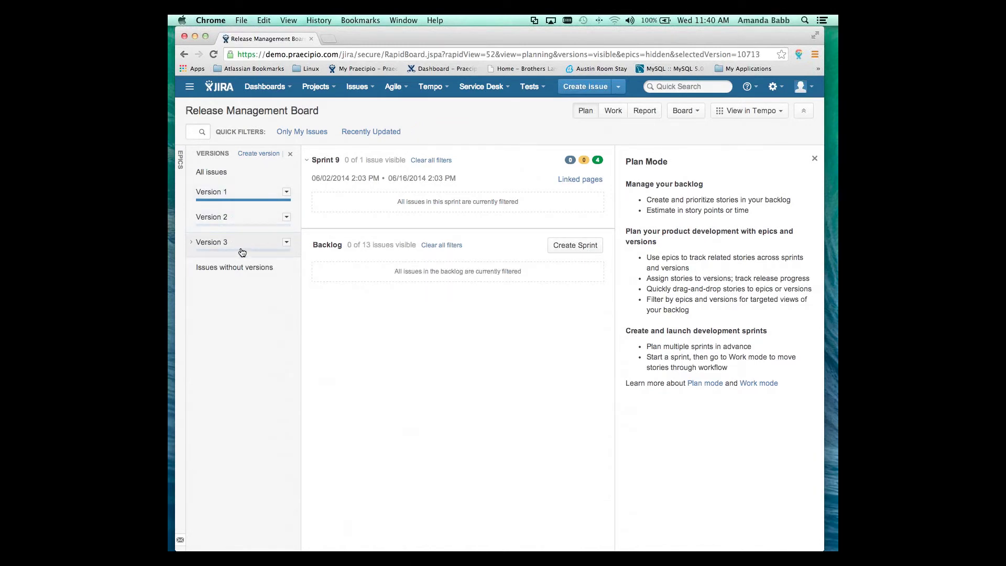
pyautogui.click(246, 224)
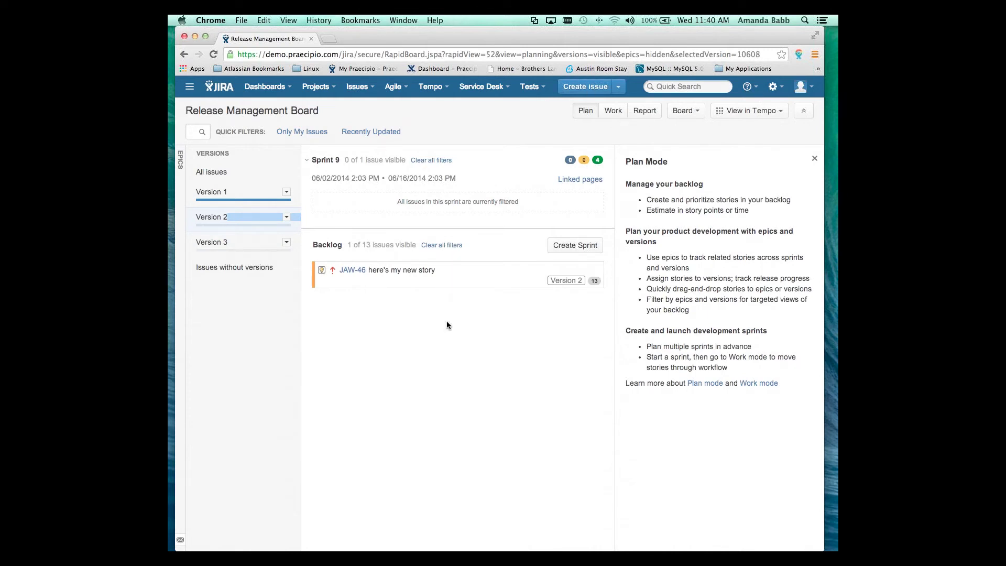
# Restore the plan view so that it shows all issues with the epics displayed and the versions hidden.
pyautogui.moveTo(281, 156)
pyautogui.click(472, 122)
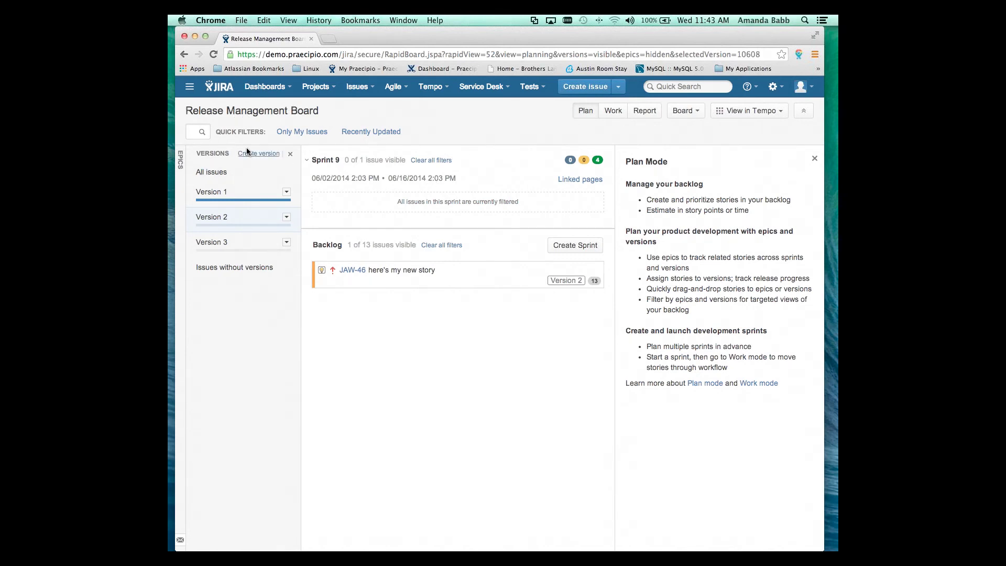
pyautogui.click(181, 160)
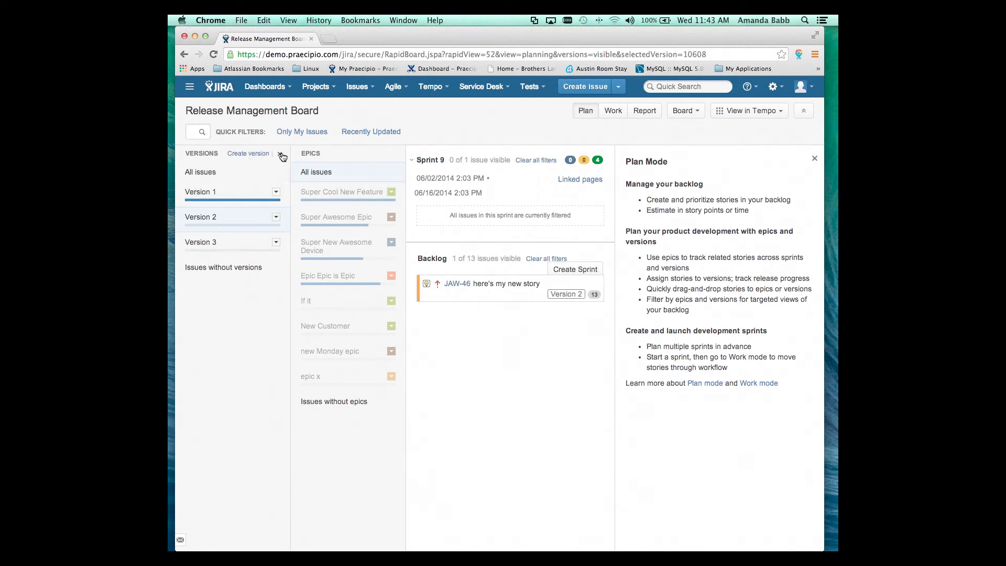
pyautogui.click(225, 174)
pyautogui.click(286, 153)
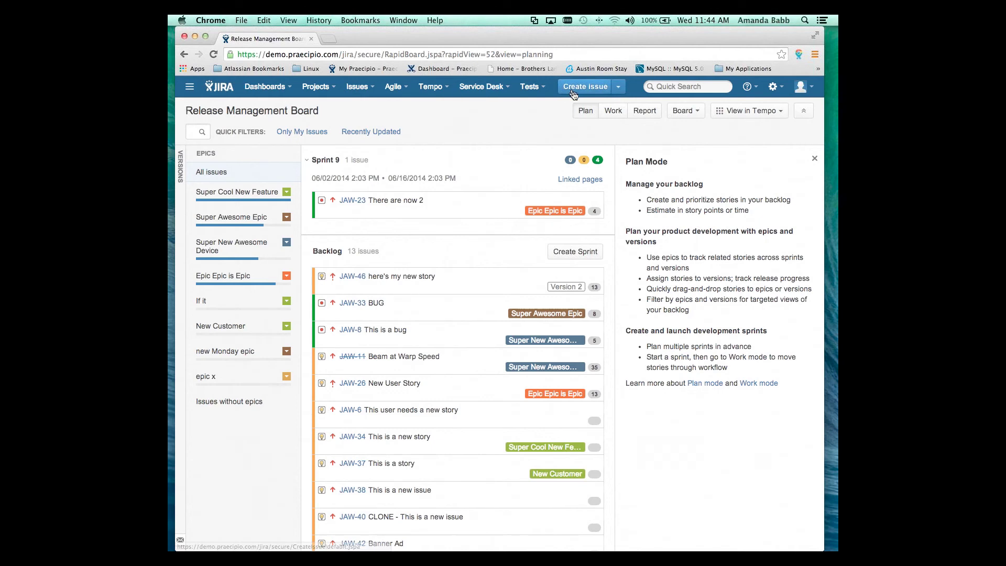
pyautogui.click(683, 111)
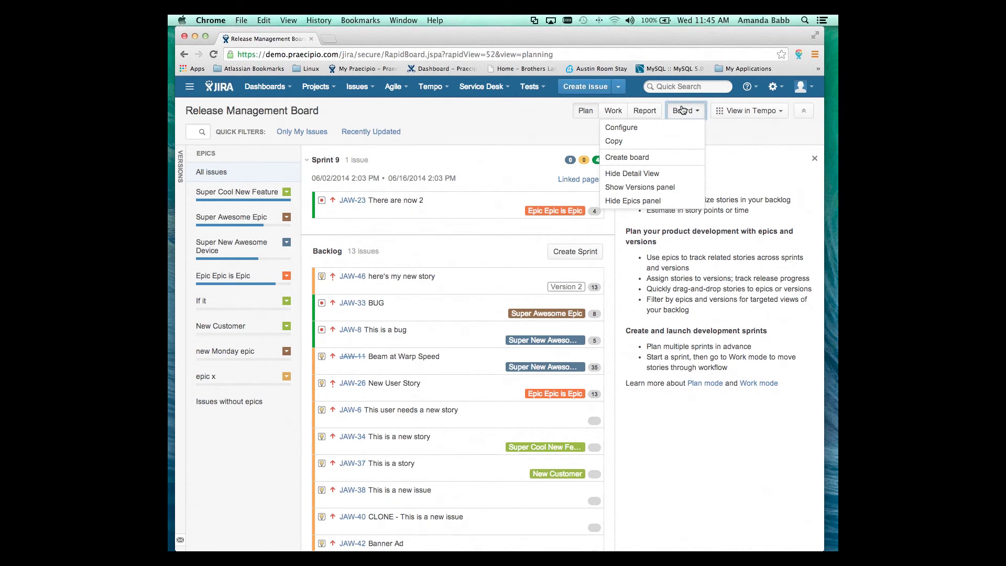
pyautogui.click(527, 152)
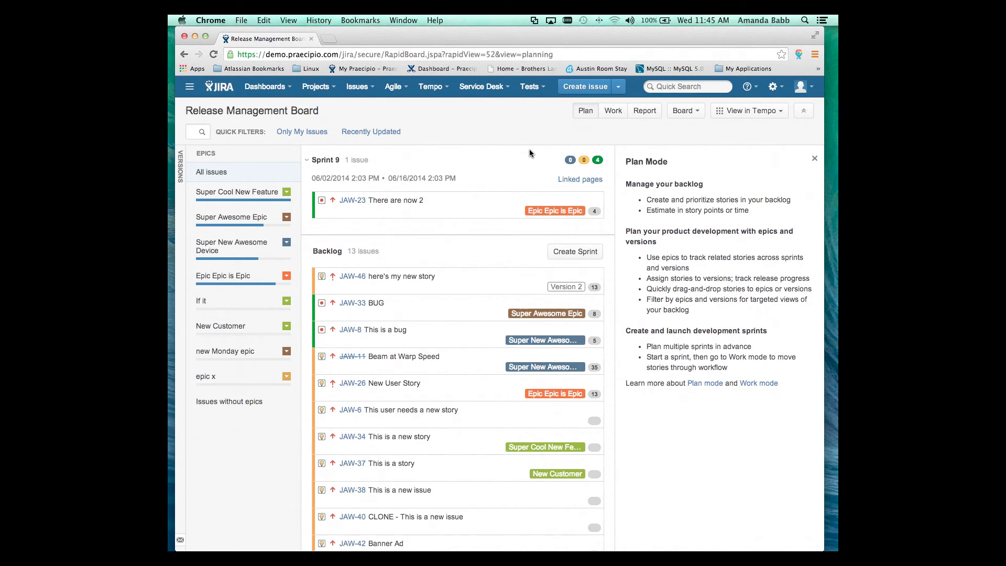
# Switch to the My Super Cool Awesome Kanban board in Work mode.
pyautogui.click(400, 87)
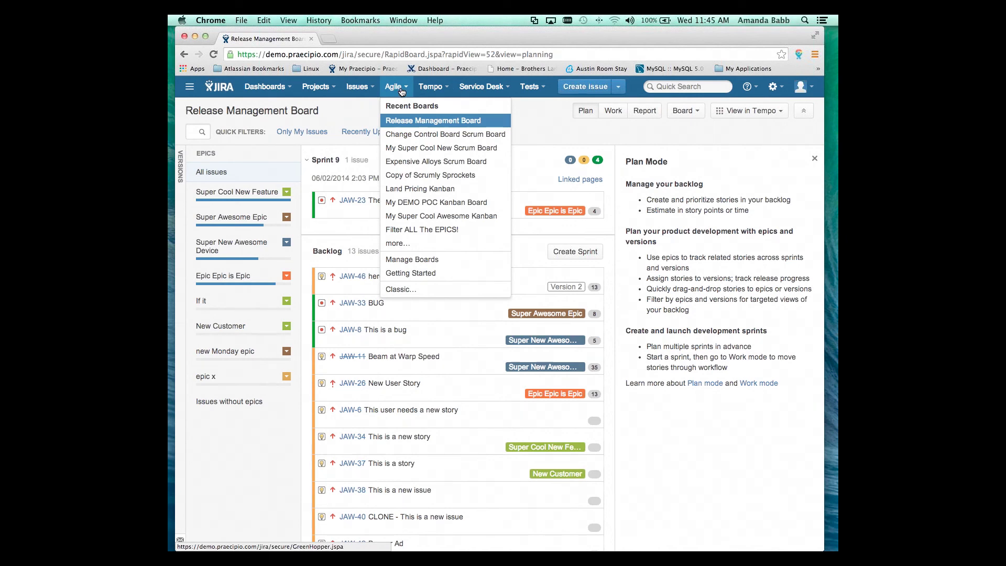
pyautogui.click(401, 92)
pyautogui.click(612, 111)
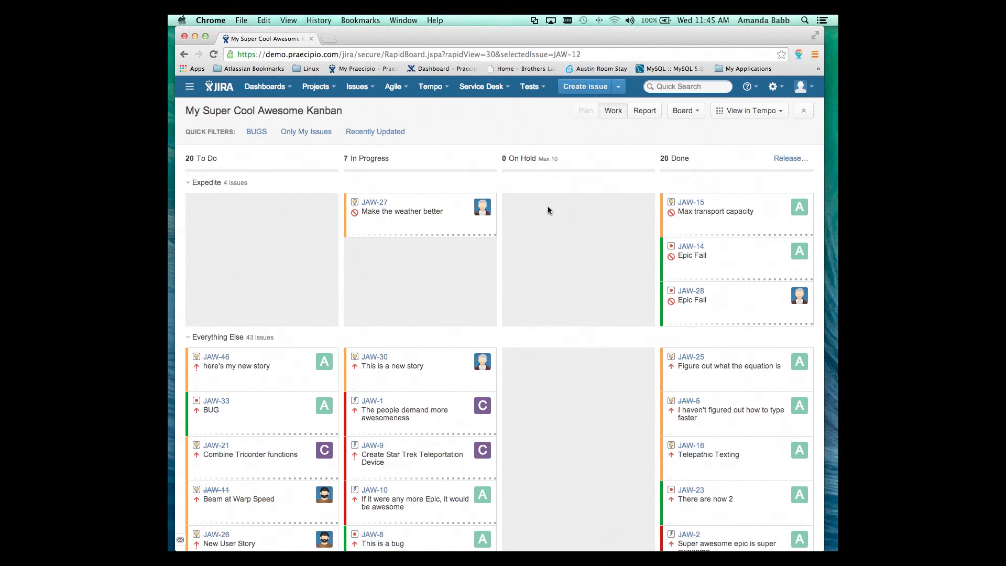
# Fill in a release of the Done issues with version name Version 1 and description "This is a new version", and cancel it.
pyautogui.click(791, 159)
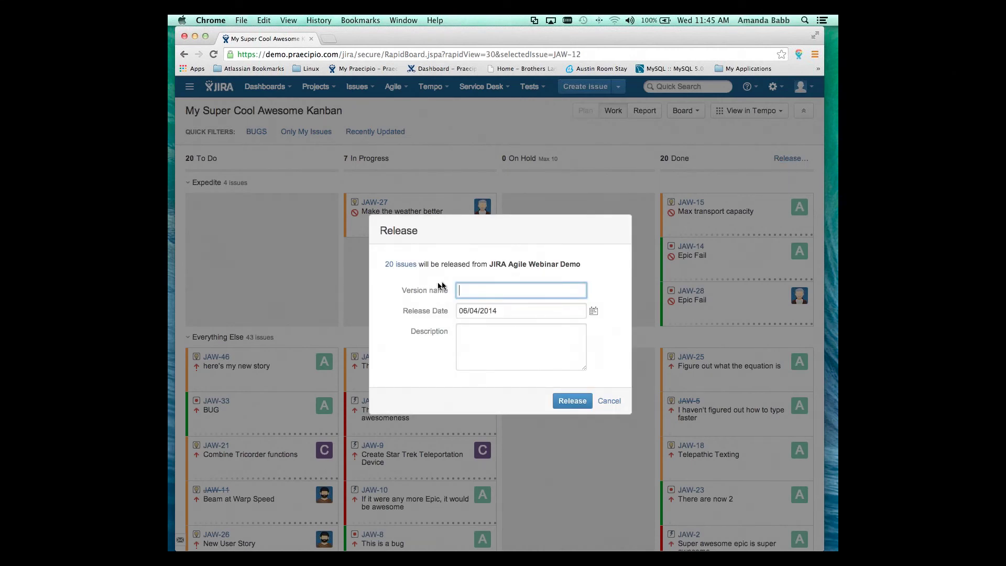
pyautogui.moveTo(383, 265); pyautogui.dragTo(597, 258)
pyautogui.tripleClick(598, 259)
pyautogui.click(598, 258)
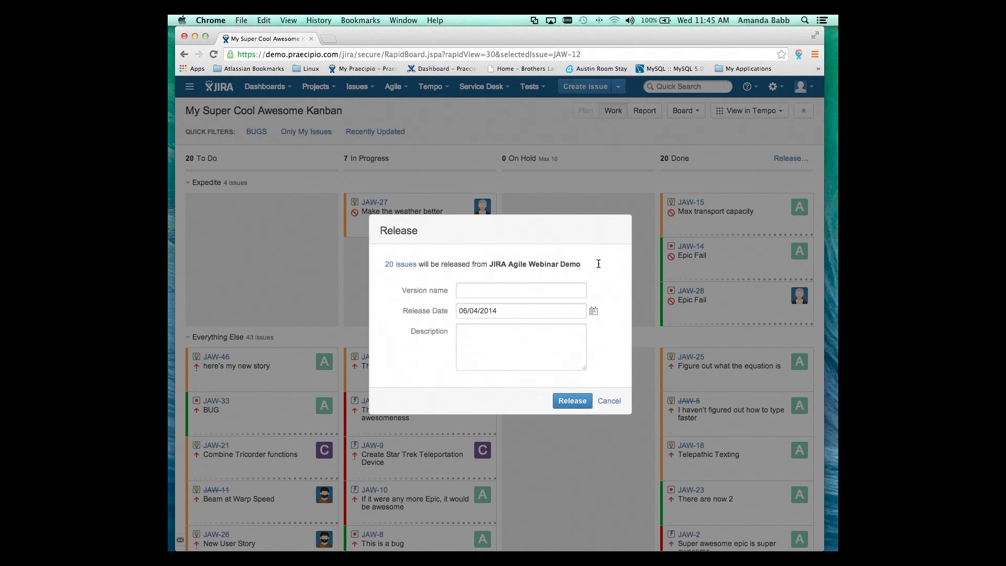
pyautogui.click(518, 293)
pyautogui.write('Version 1')
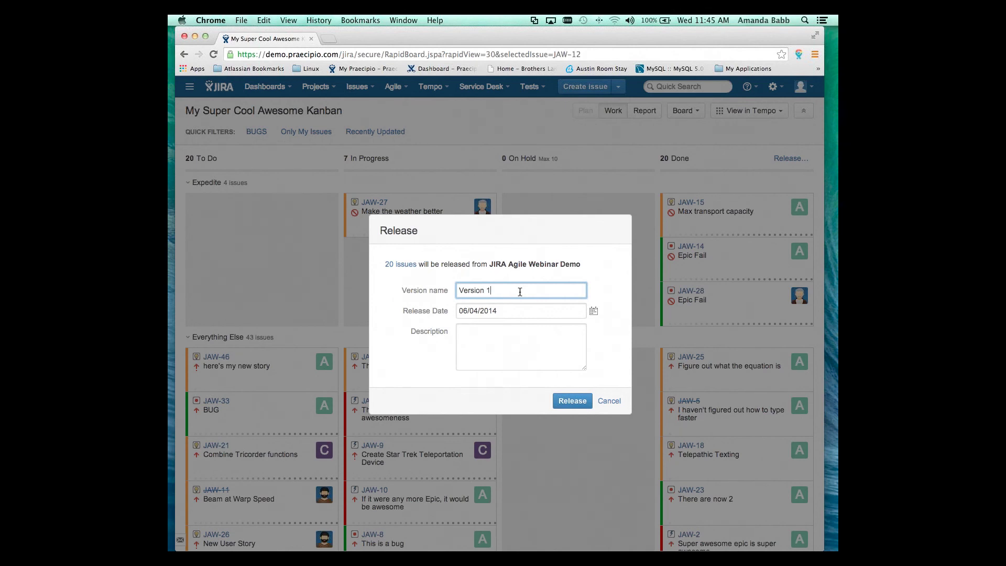
pyautogui.click(499, 340)
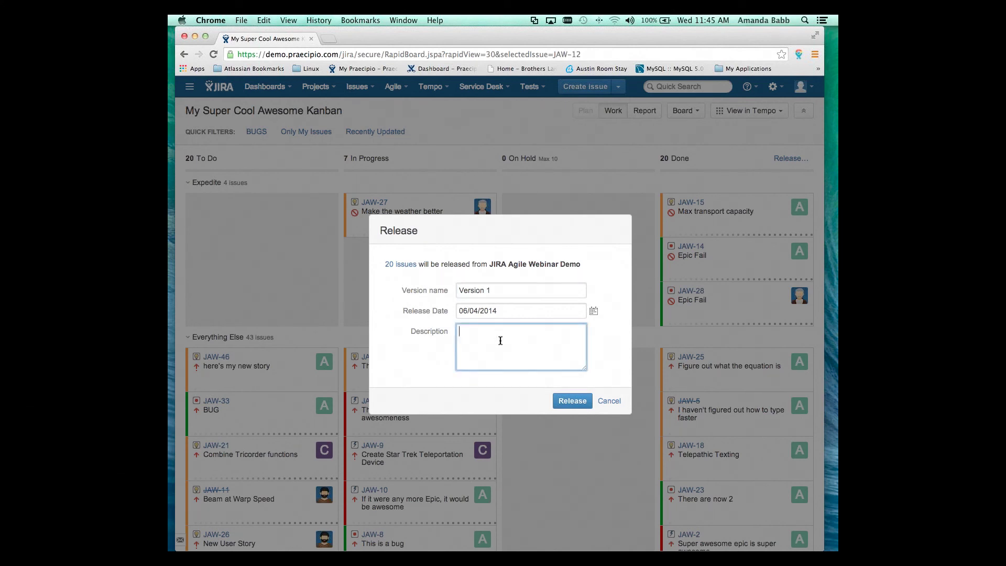
pyautogui.write('This is a new ver')
pyautogui.press('BackSpace')
pyautogui.press('BackSpace')
pyautogui.press('BackSpace')
pyautogui.write('version')
pyautogui.click(608, 402)
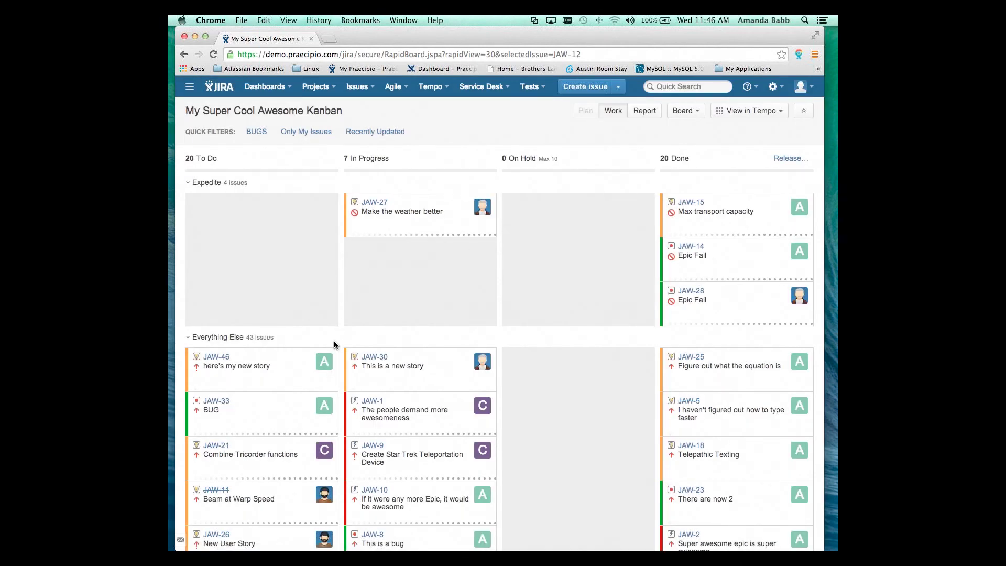
# Select issue JAW-46 in the To Do column of the Kanban board.
pyautogui.moveTo(212, 362)
pyautogui.mouseDown()
pyautogui.moveTo(667, 356)
pyautogui.moveTo(687, 270)
pyautogui.moveTo(680, 227)
pyautogui.moveTo(420, 363)
pyautogui.moveTo(215, 361)
pyautogui.mouseUp()
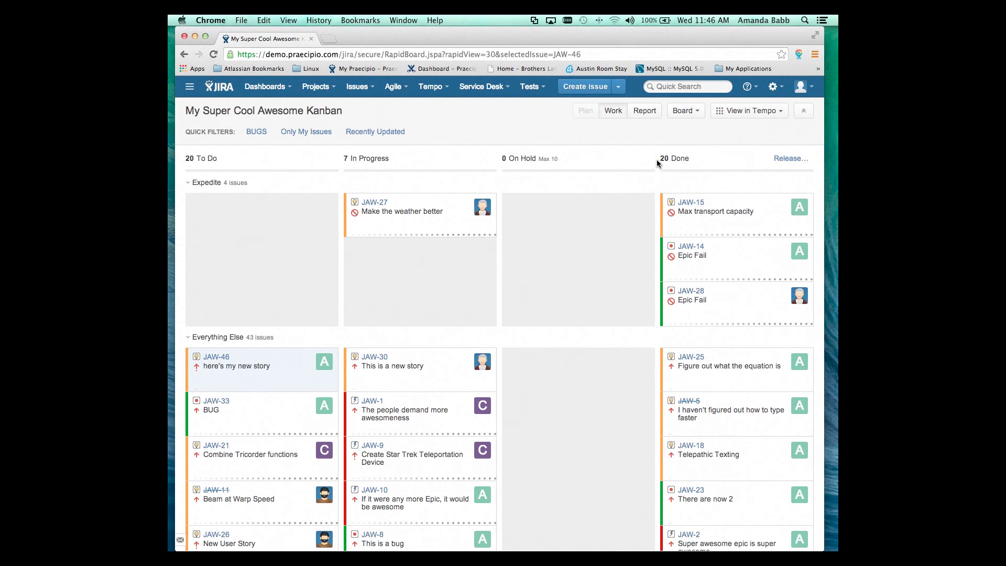
# Move JAW-46 and sub-task JAW-41 from To Do to Done, declining the update of parent issue JAW-40.
pyautogui.moveTo(660, 158); pyautogui.dragTo(703, 161)
pyautogui.click(703, 159)
pyautogui.moveTo(198, 377); pyautogui.dragTo(725, 376)
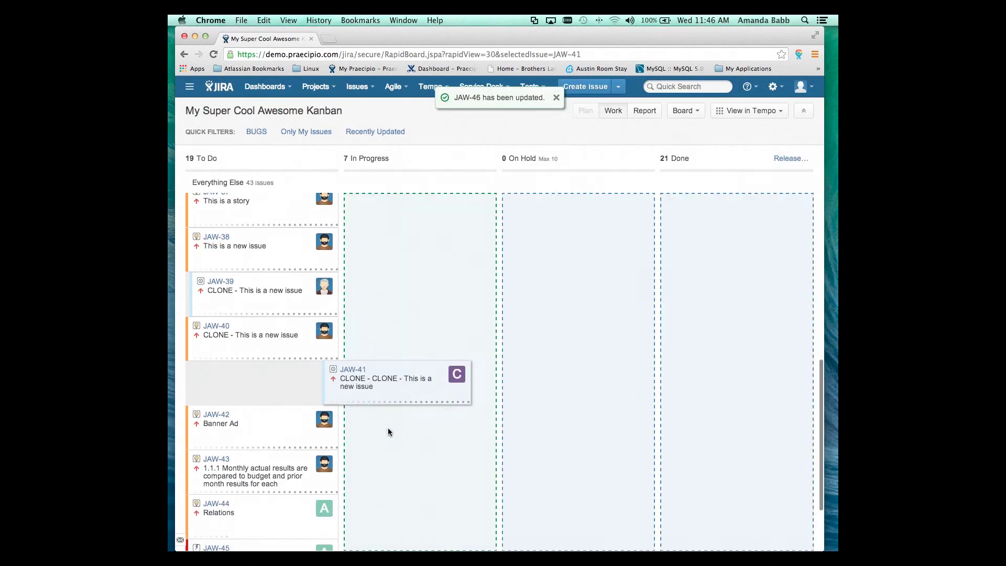
pyautogui.moveTo(388, 432); pyautogui.dragTo(702, 377)
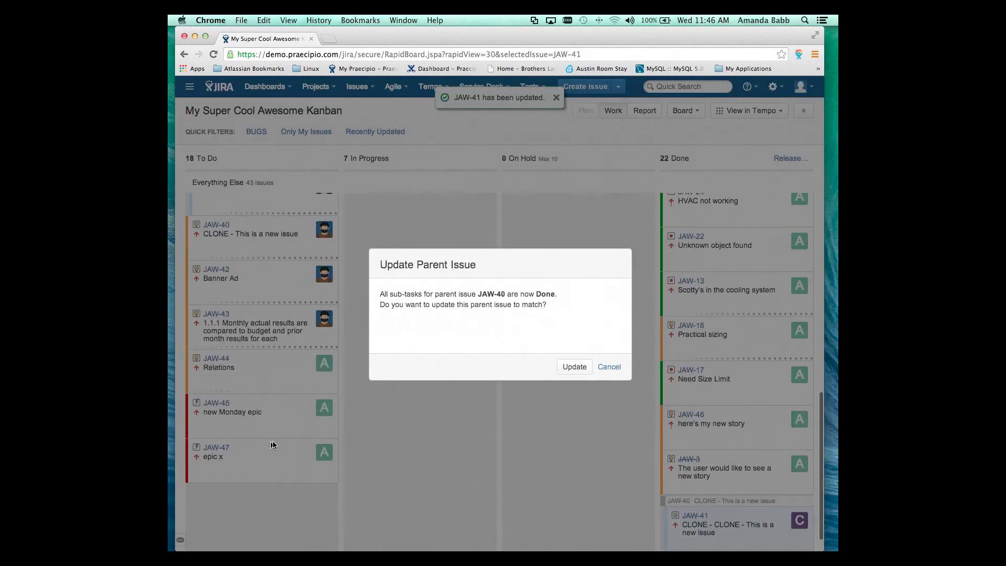
pyautogui.click(613, 367)
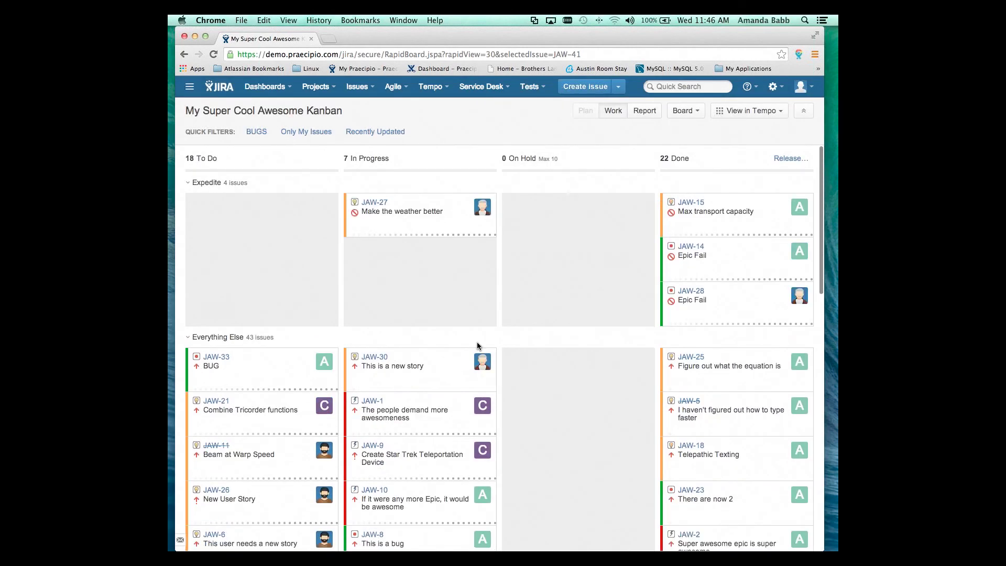
# Fill in a release of the Done issues with version name Version 1, and cancel it.
pyautogui.click(790, 158)
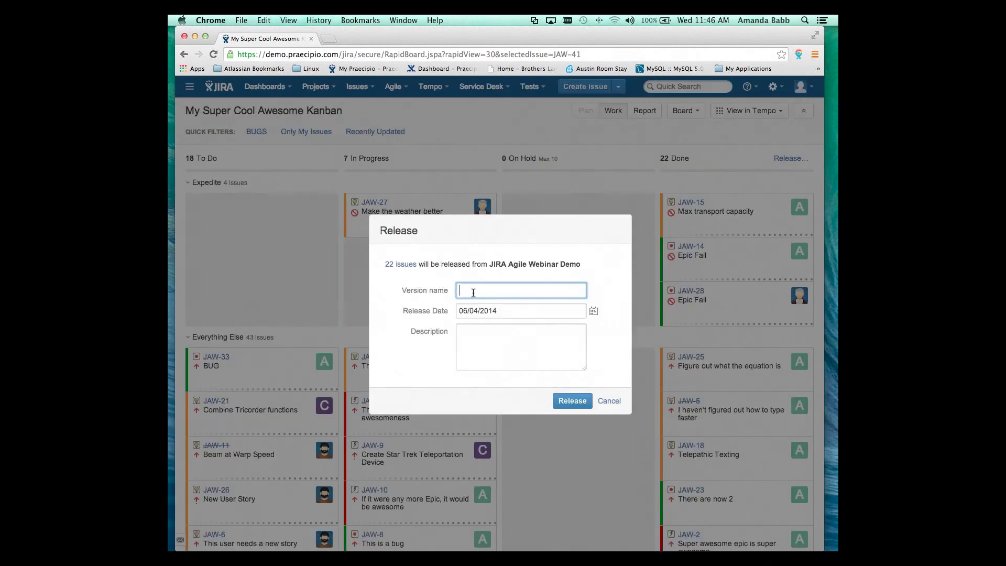
pyautogui.write('Version 1')
pyautogui.moveTo(508, 292); pyautogui.dragTo(454, 294)
pyautogui.press('Escape')
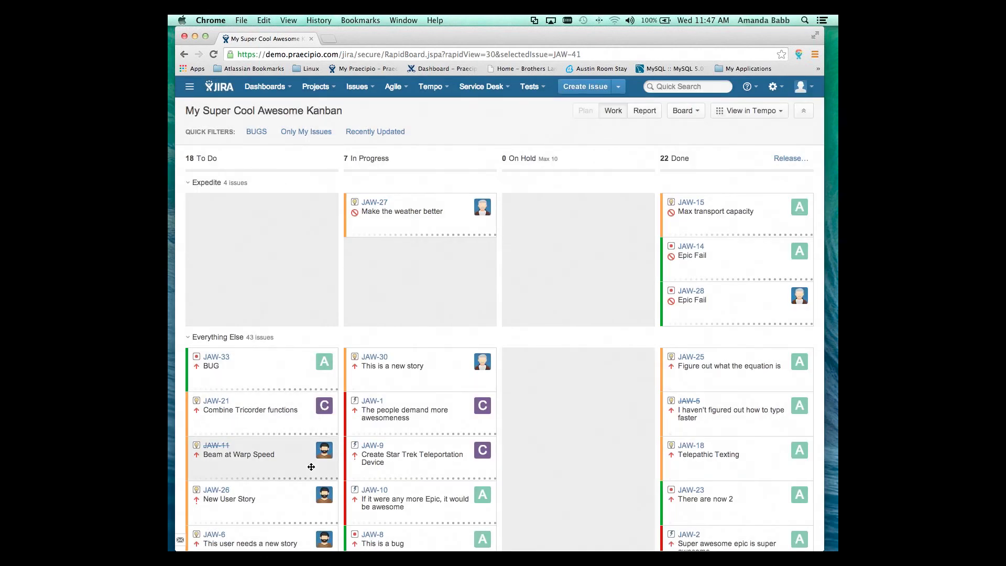
# Move issue JAW-38 from To Do to Done on the Kanban board.
pyautogui.scroll(-10, 314, 456)
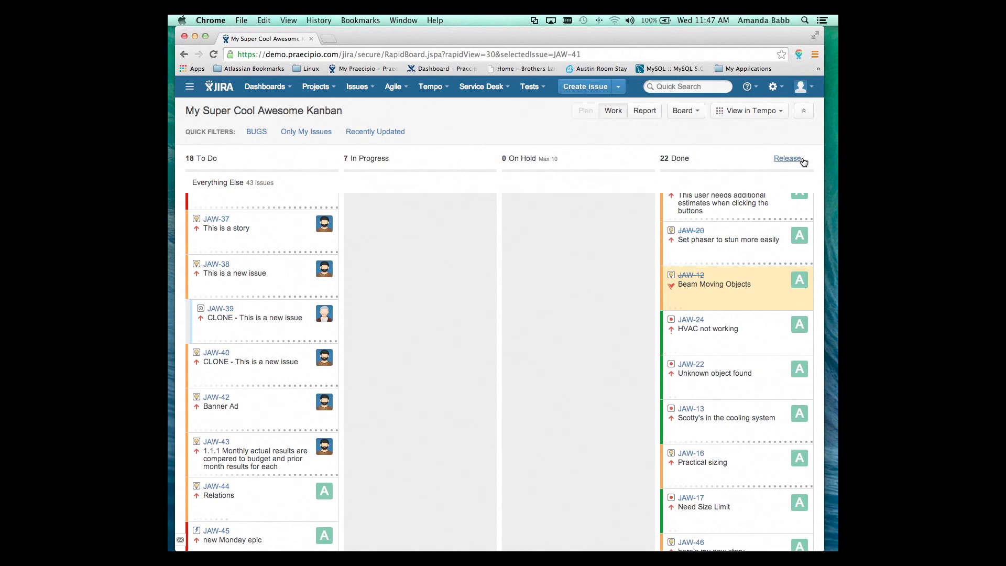
pyautogui.moveTo(300, 273); pyautogui.dragTo(734, 253)
pyautogui.moveTo(699, 140); pyautogui.dragTo(703, 163)
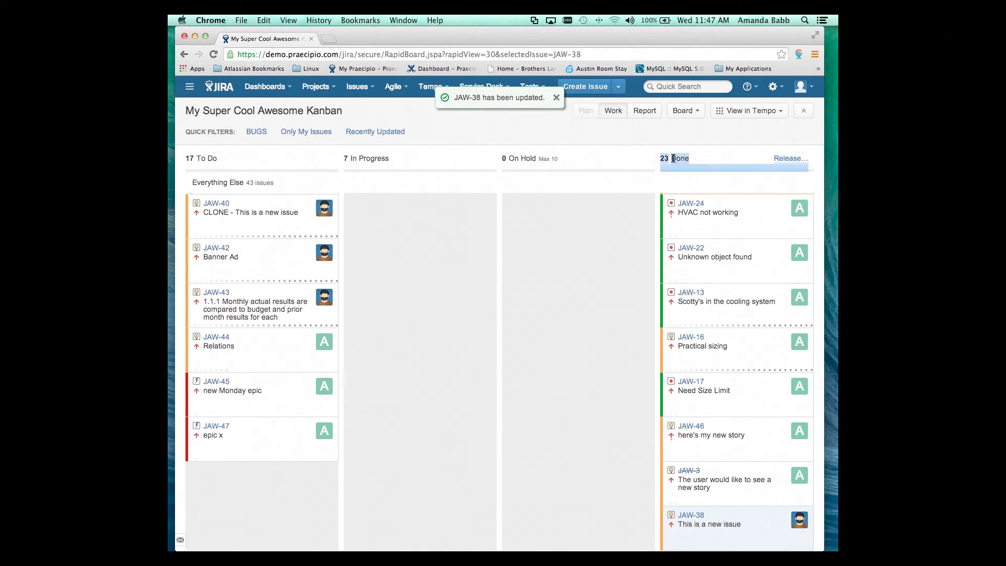
# Check how many Done issues the release form includes, and close it without releasing.
pyautogui.click(716, 152)
pyautogui.click(788, 159)
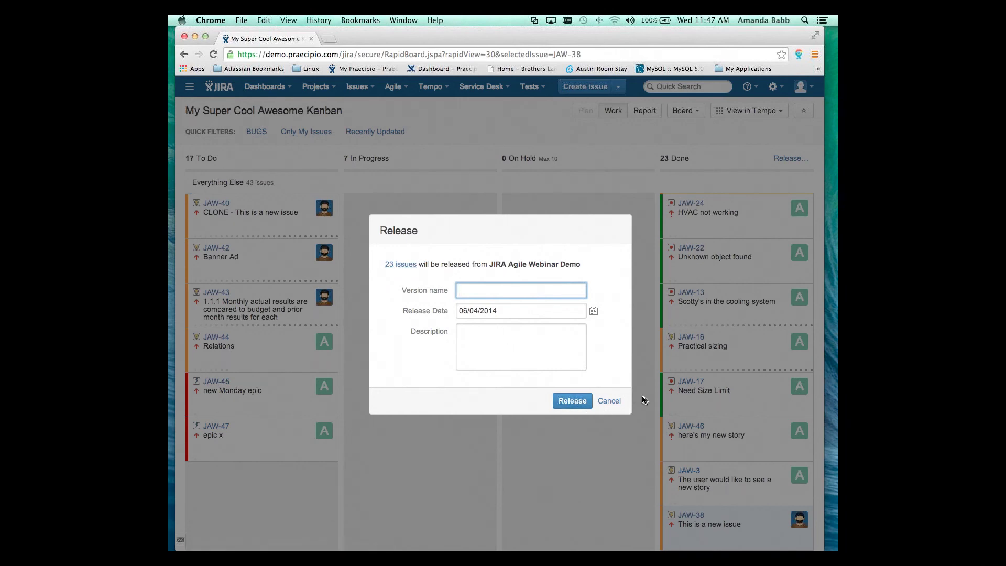
pyautogui.click(610, 402)
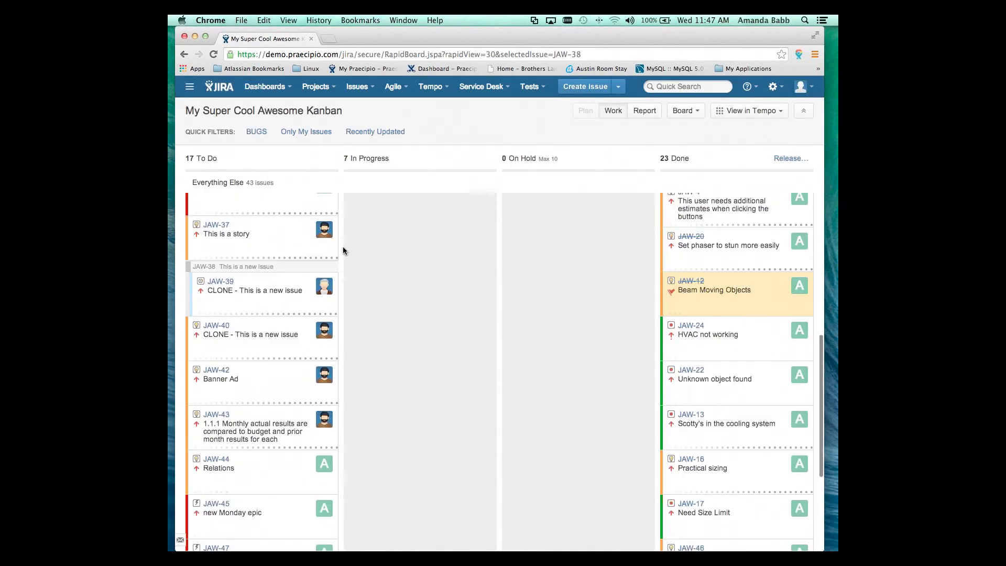